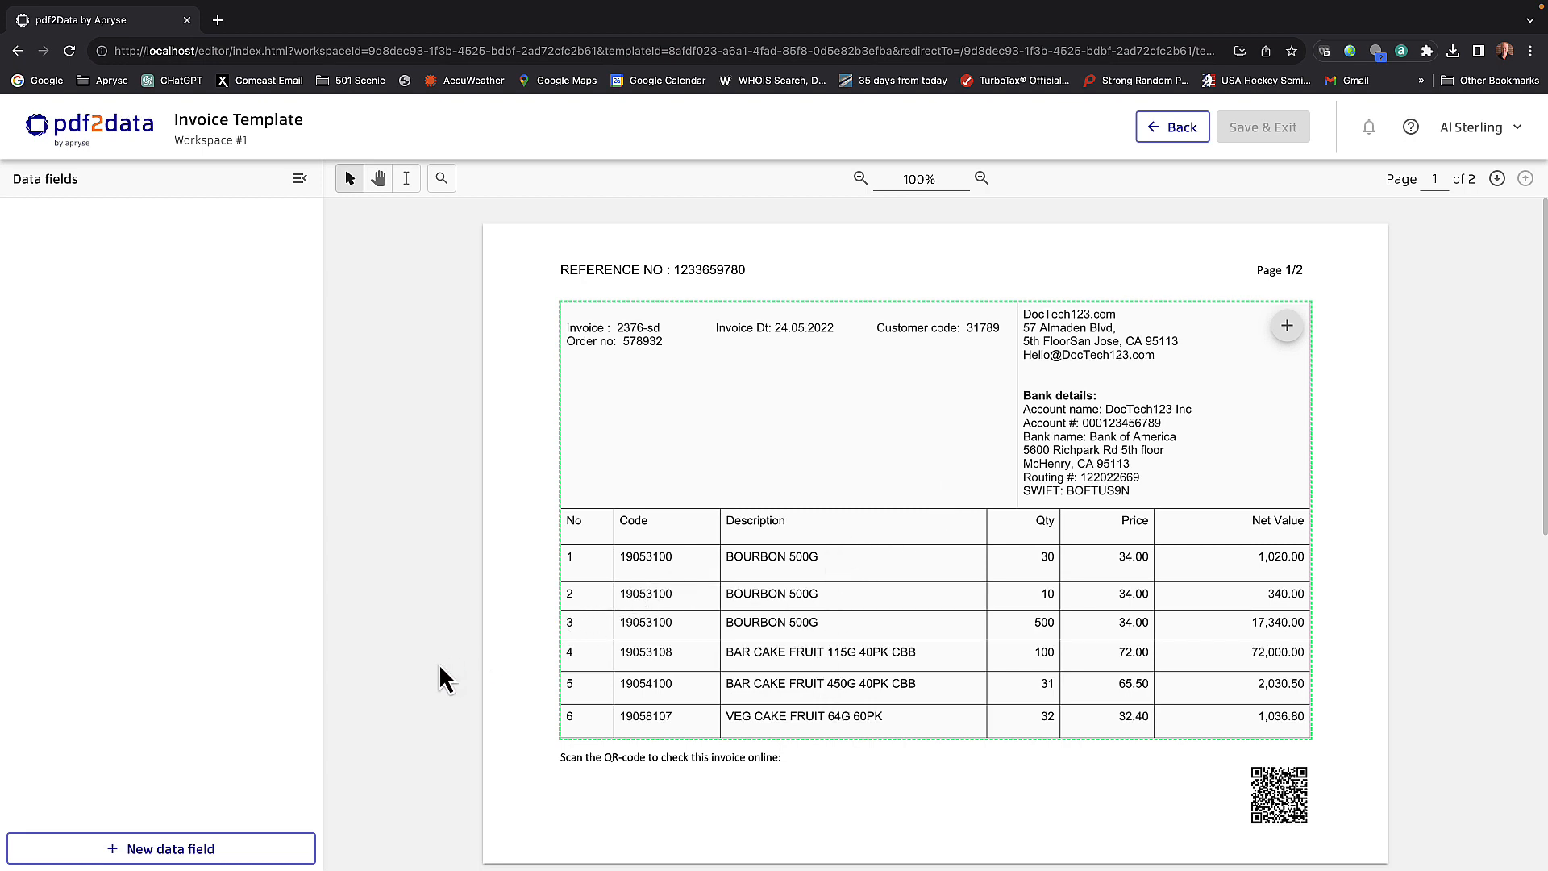
- Start a new data field with a search region of about 579 × 56 over item rows 1 and 2, allowing multiple results
scroll(439, 666, down, 4)
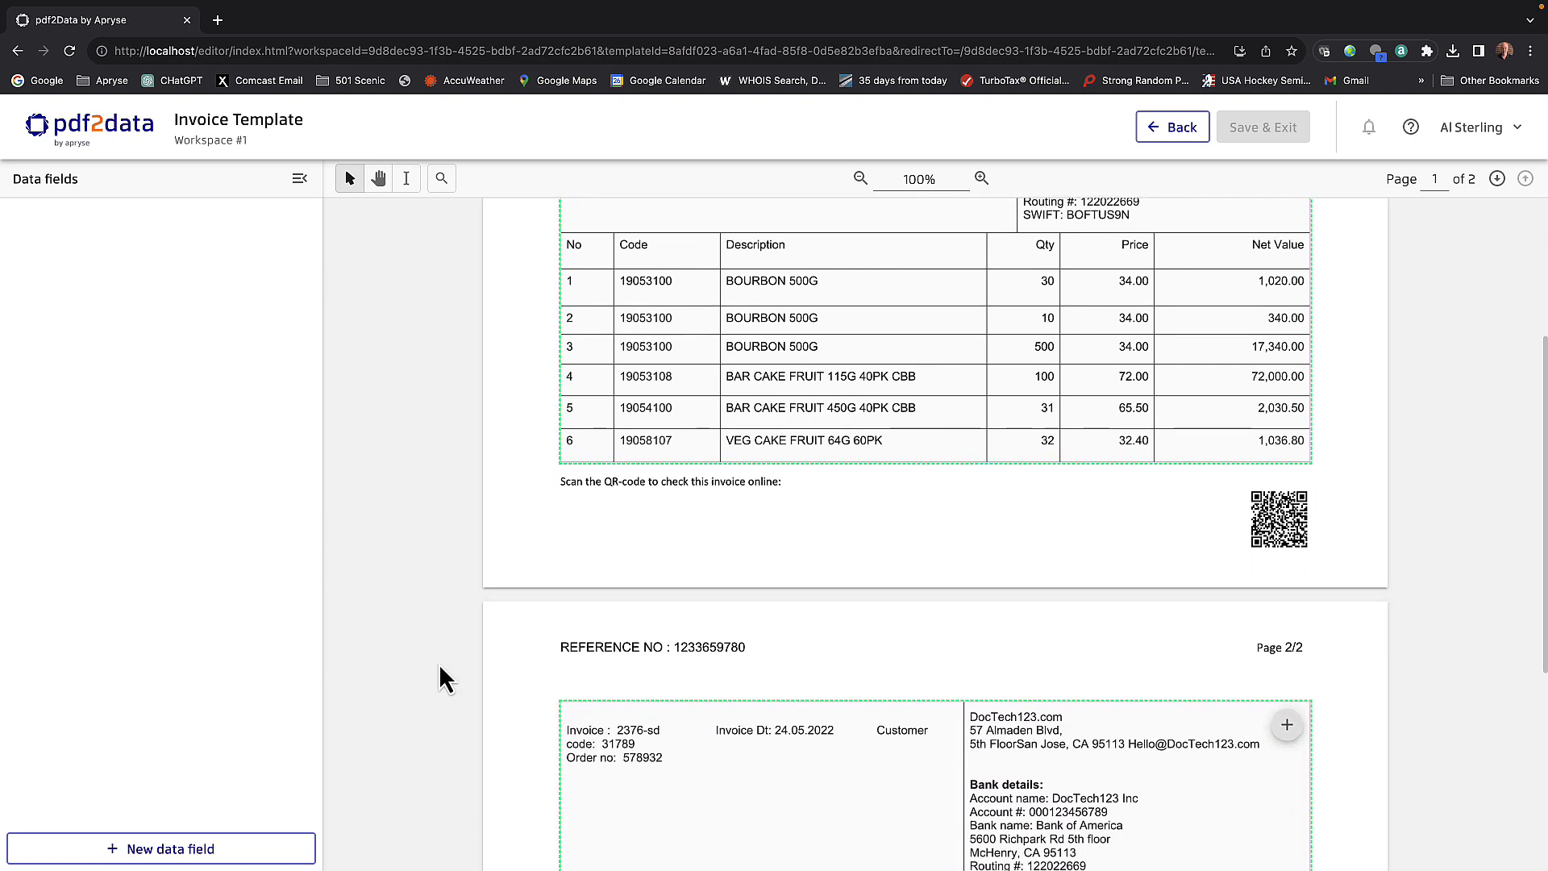
scroll(439, 666, down, 4)
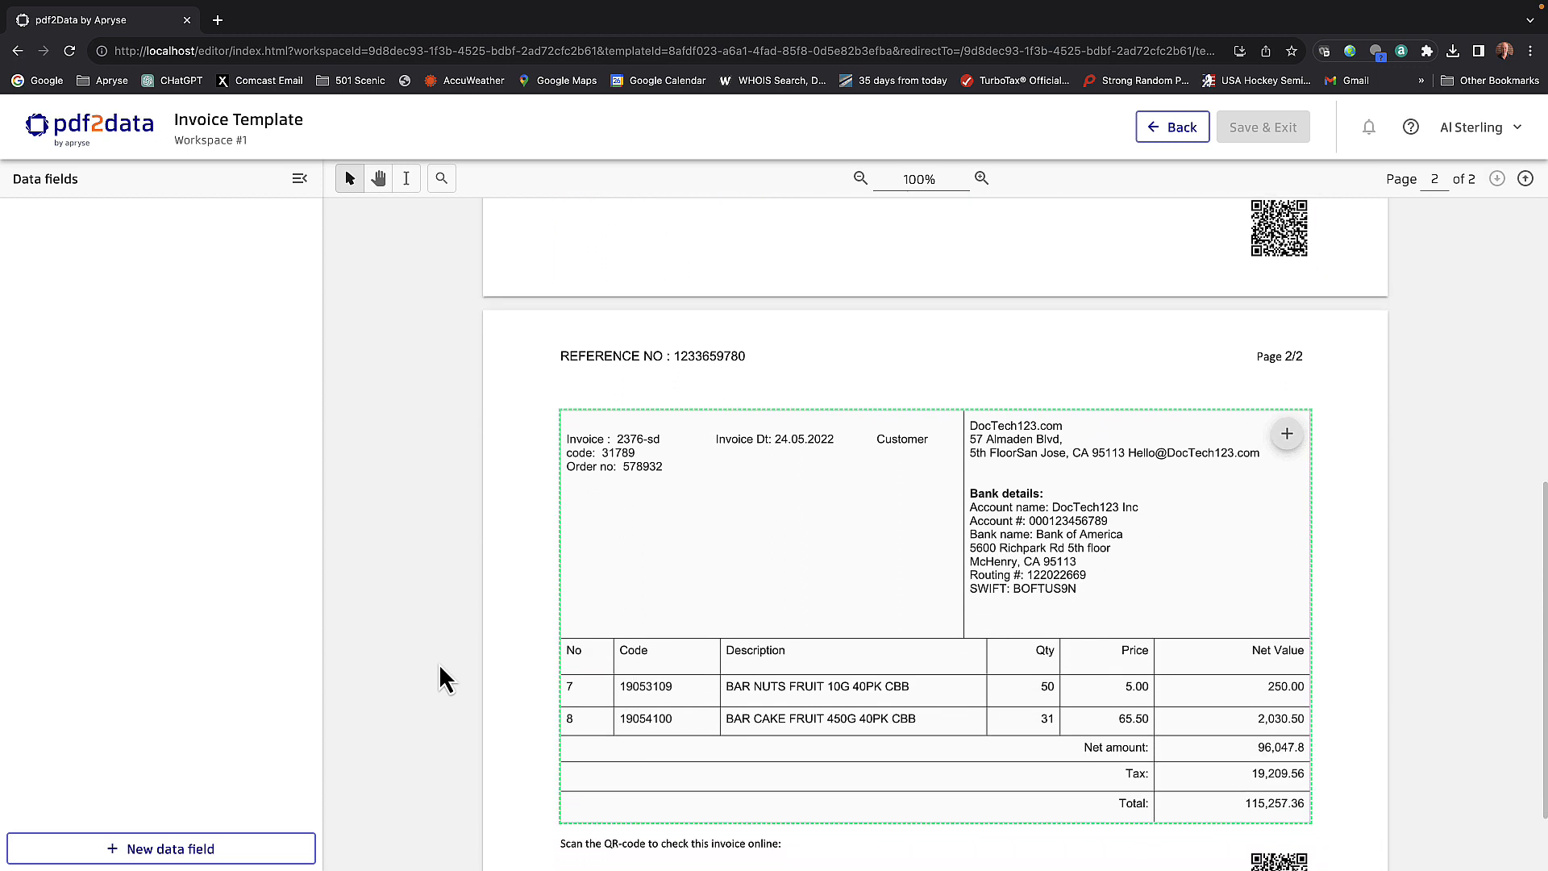
scroll(439, 663, down, 1)
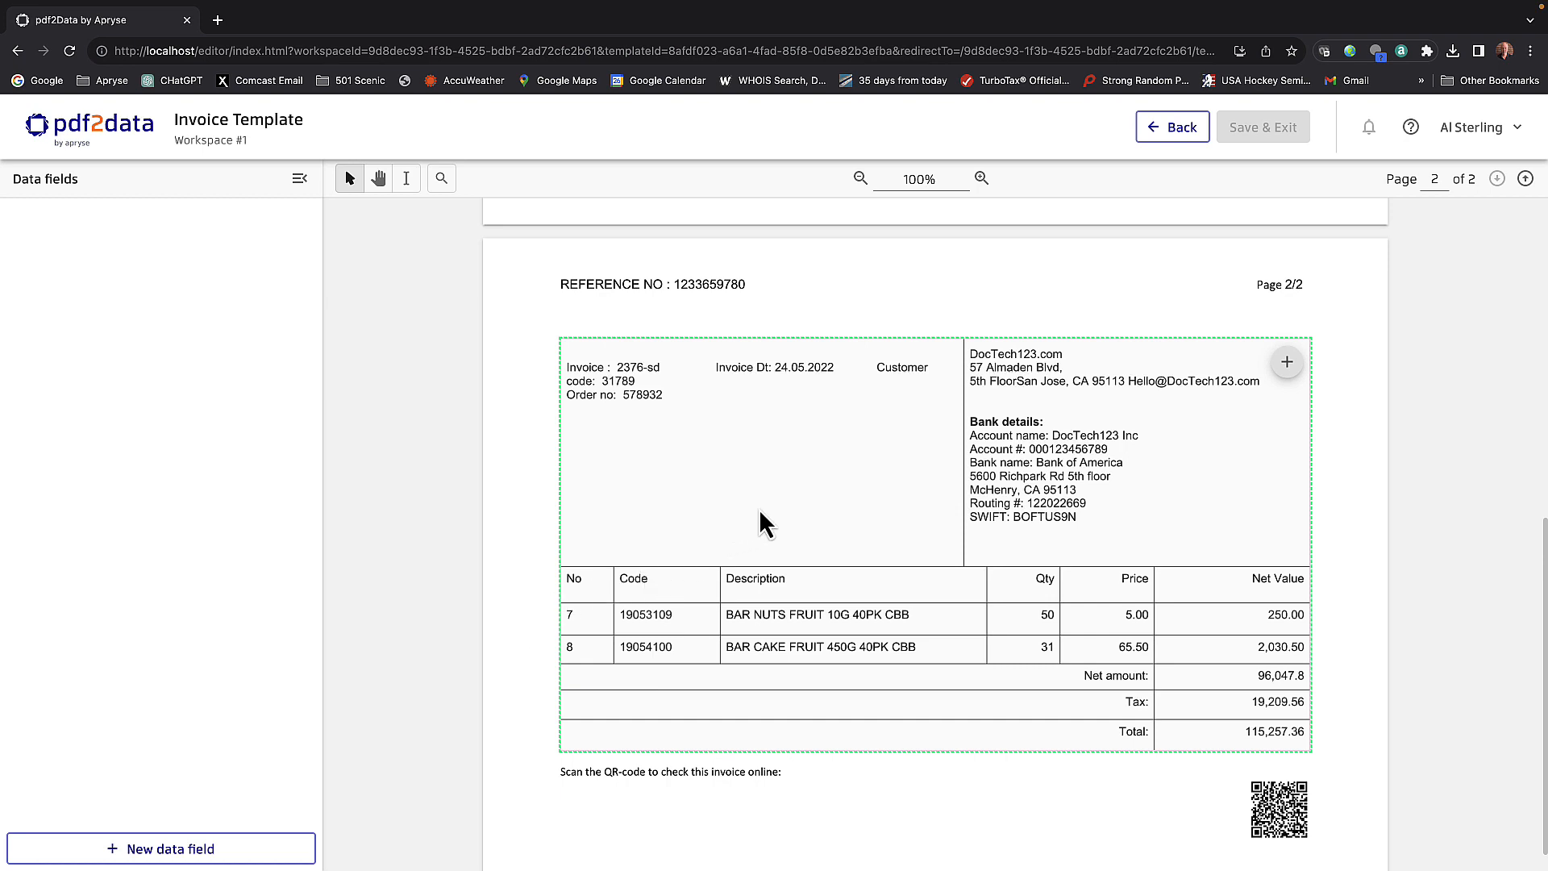
scroll(759, 512, up, 5)
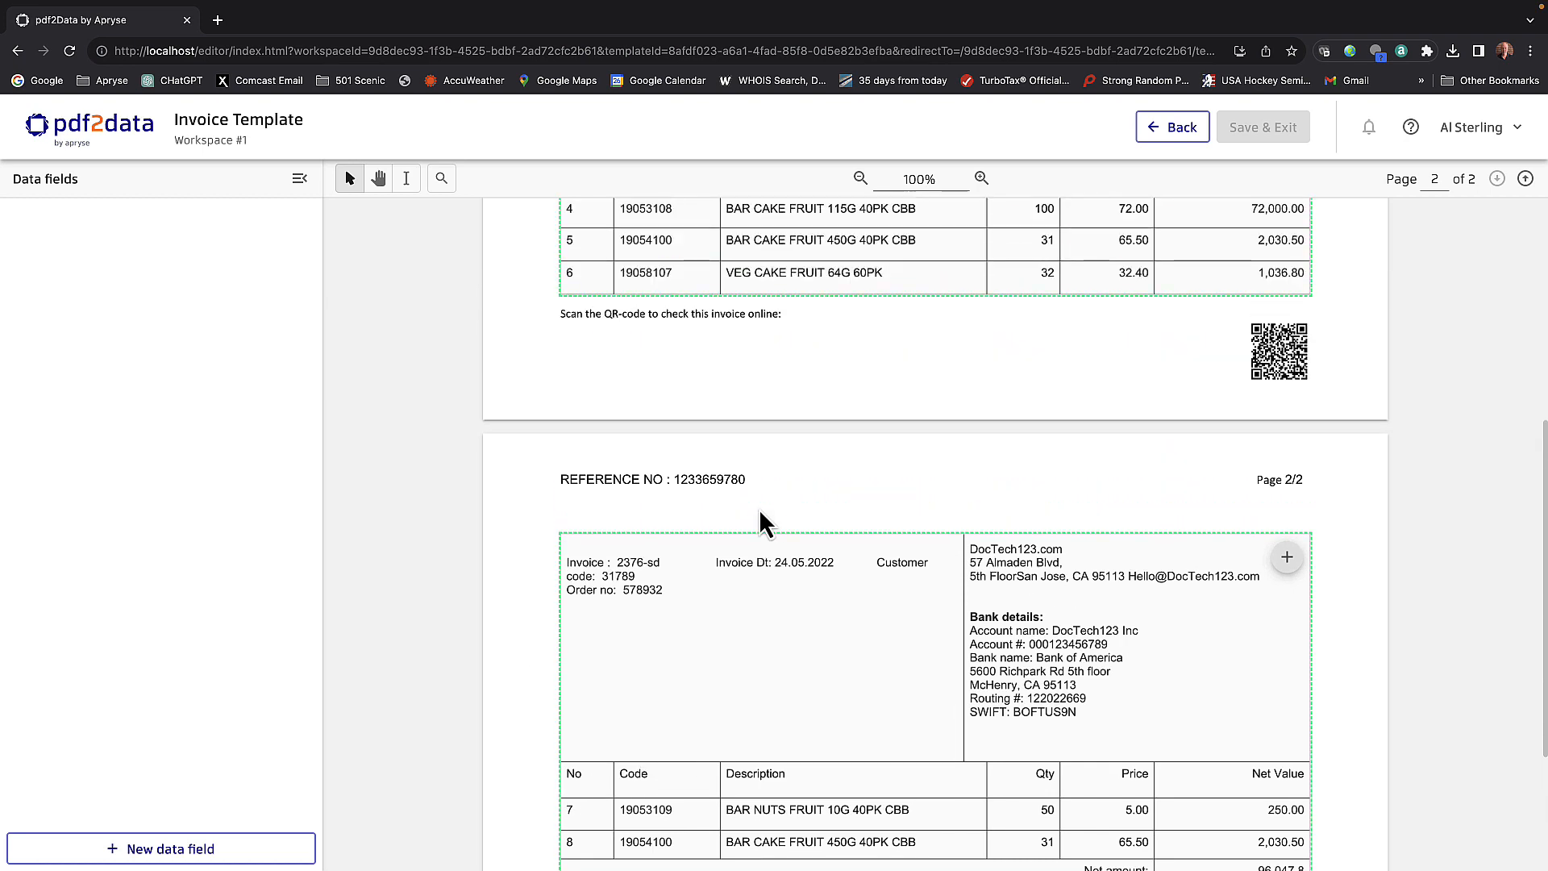
scroll(759, 516, up, 2)
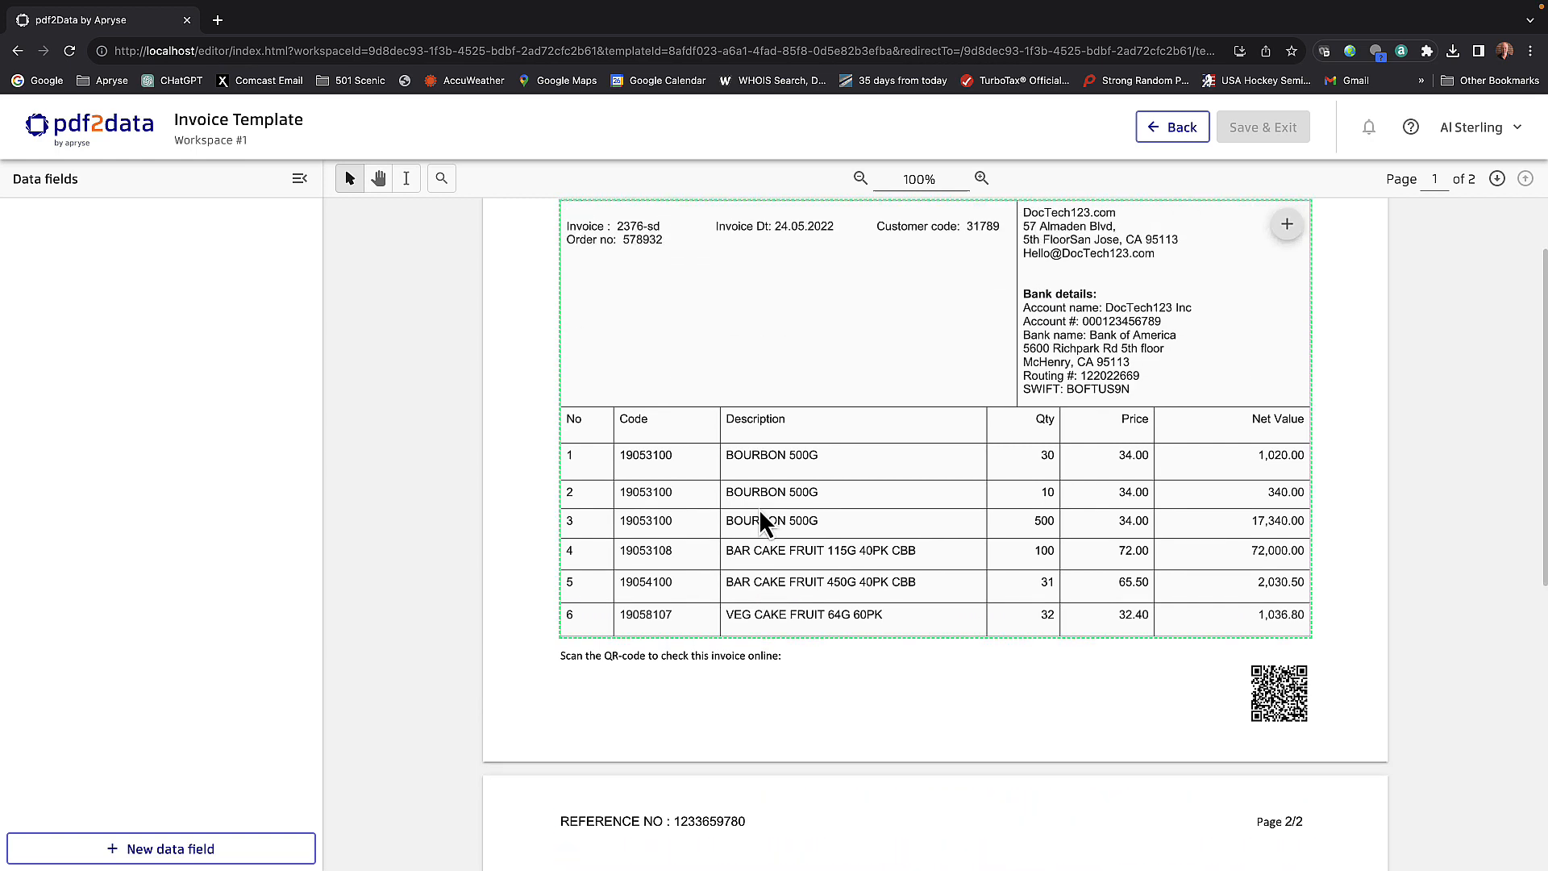
click(184, 849)
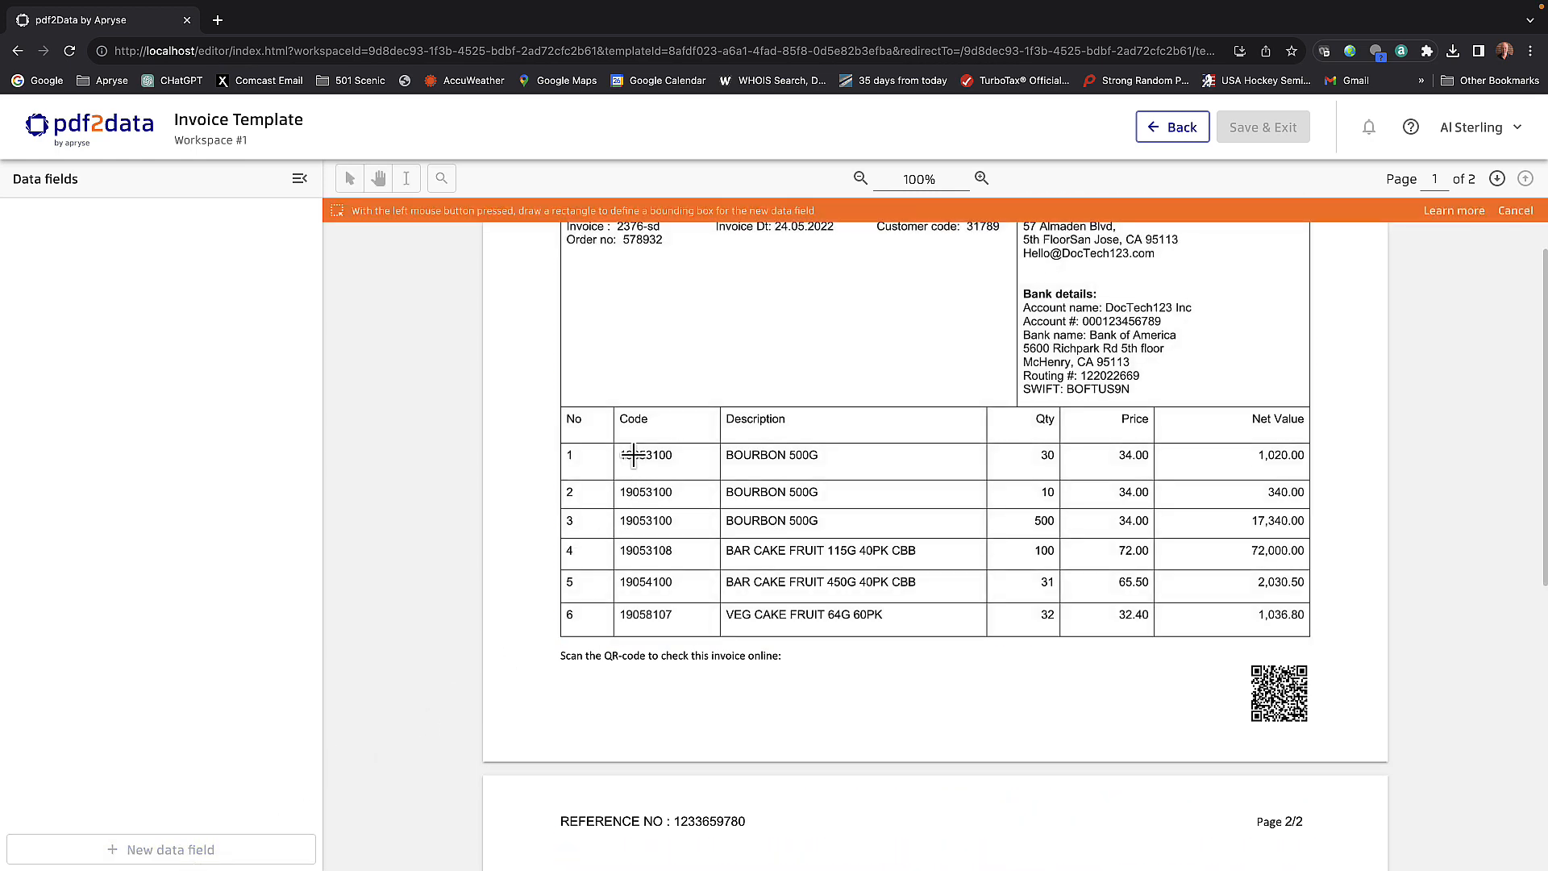
drag(634, 456, 1254, 514)
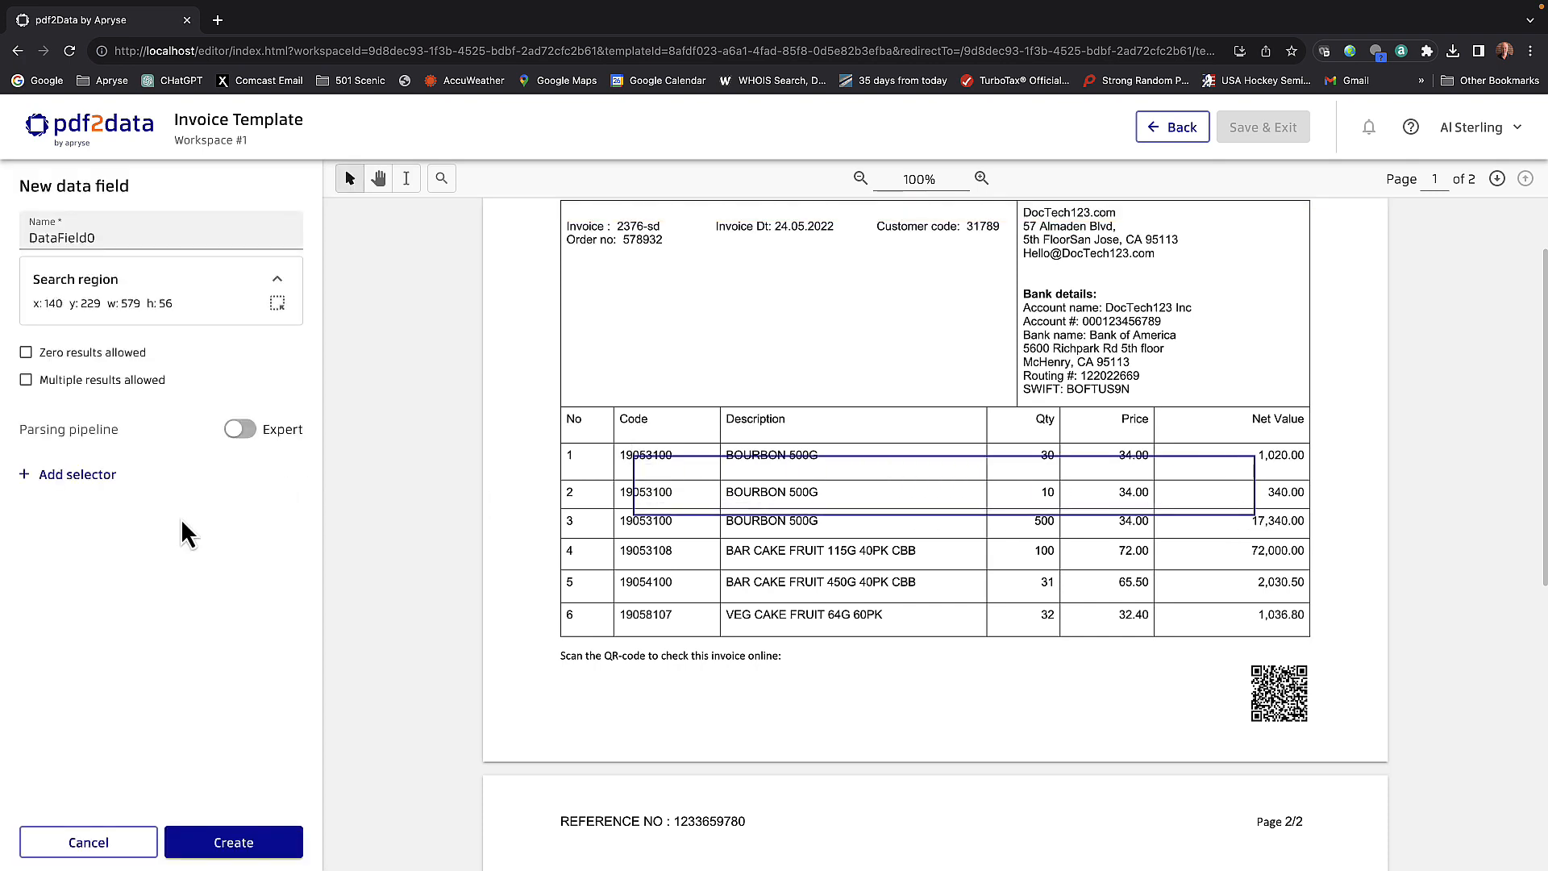
click(27, 382)
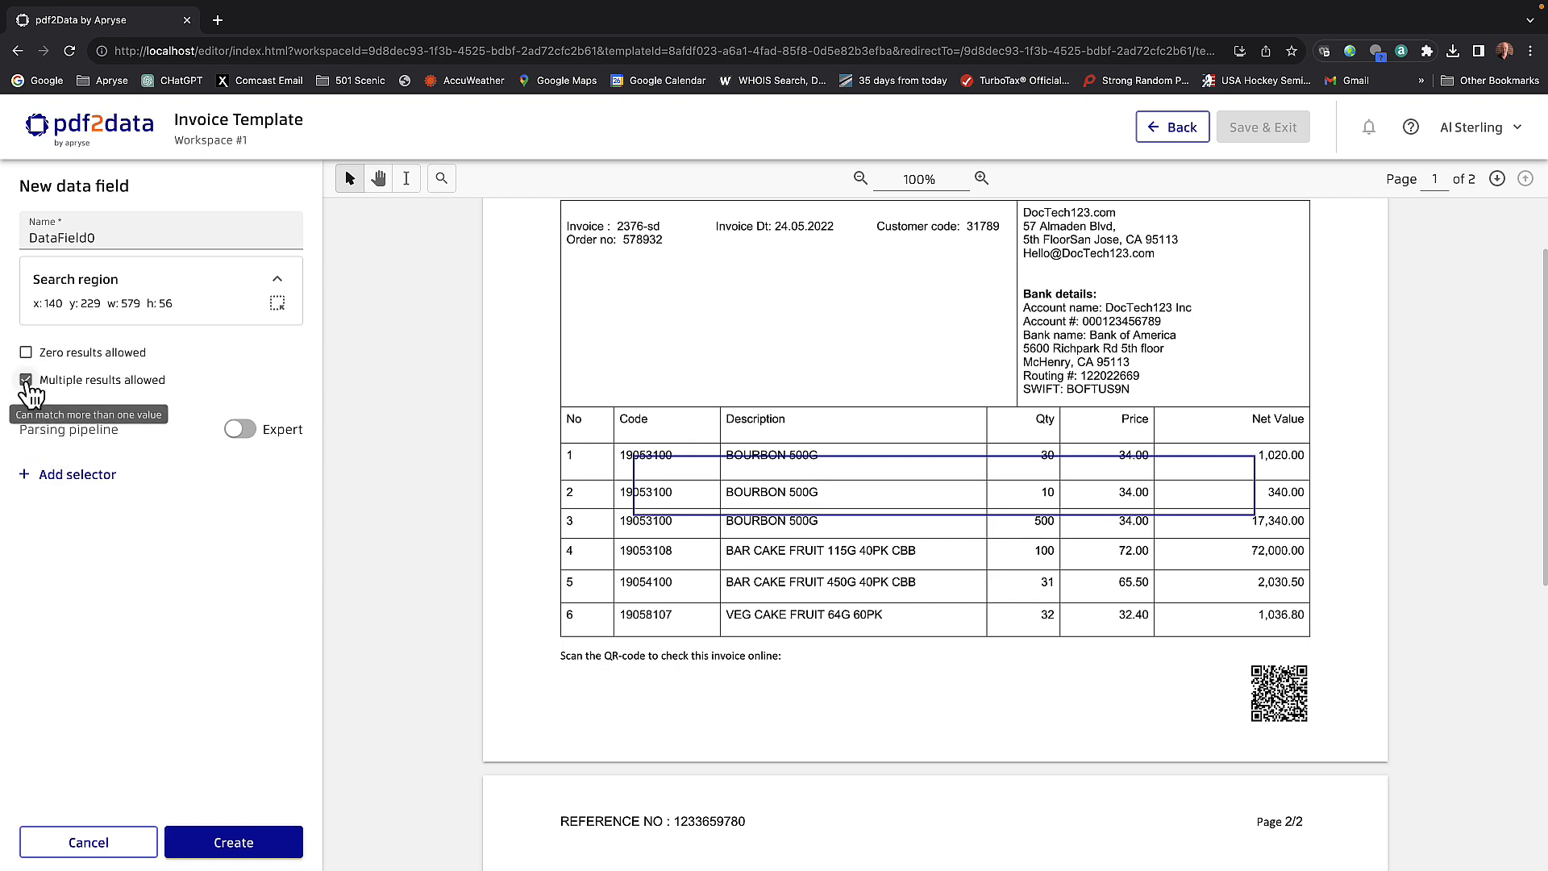
- Add a Table selector with automatic headers off, capture the page 1 header row from No to Net Value, and create the field
click(77, 478)
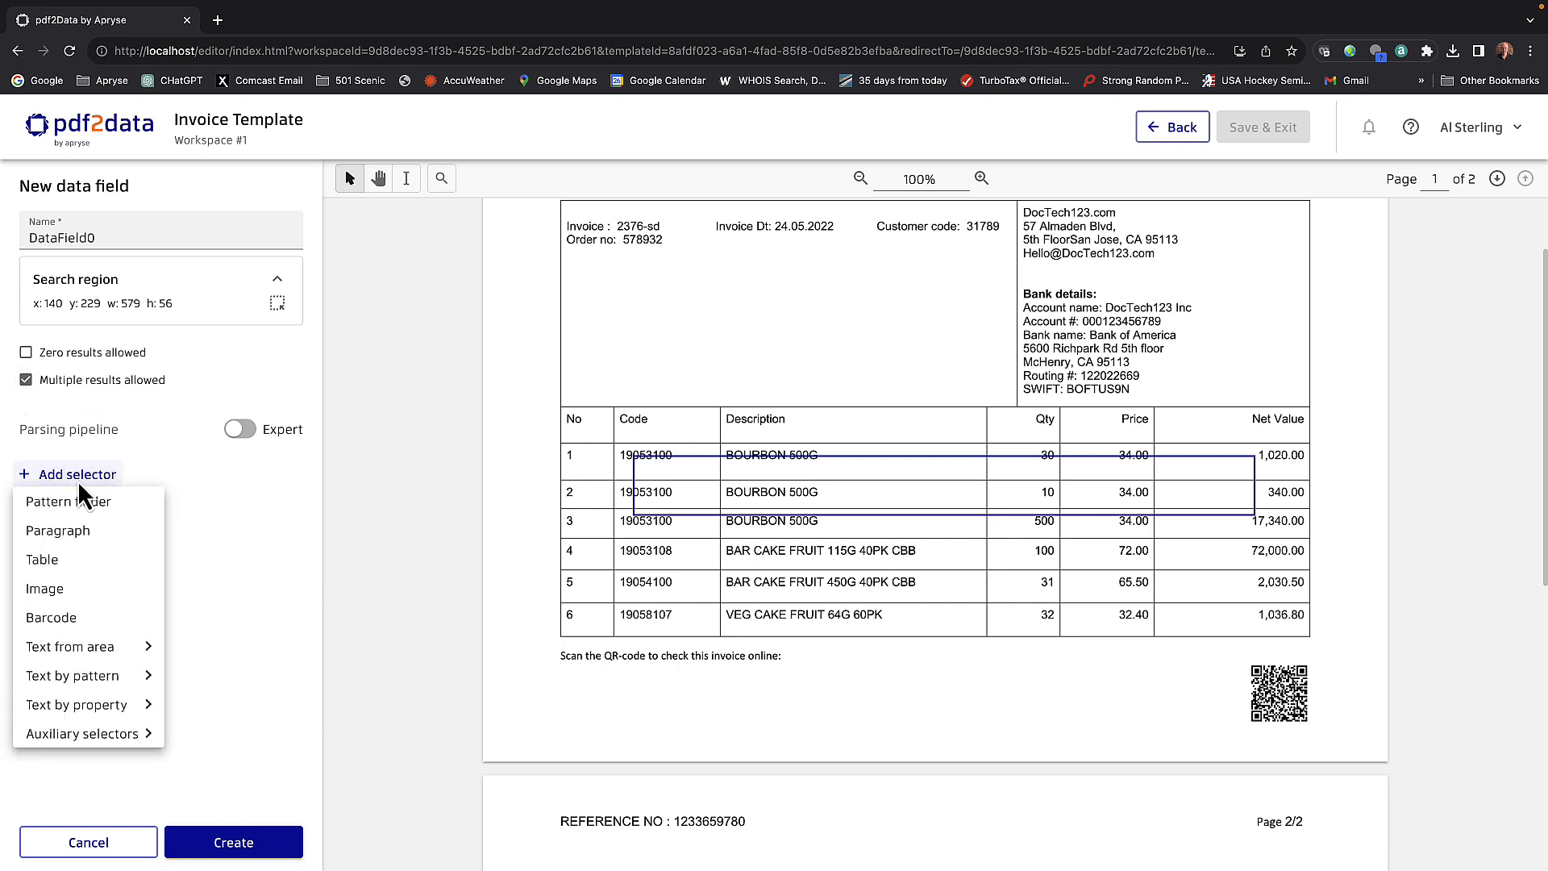
click(55, 560)
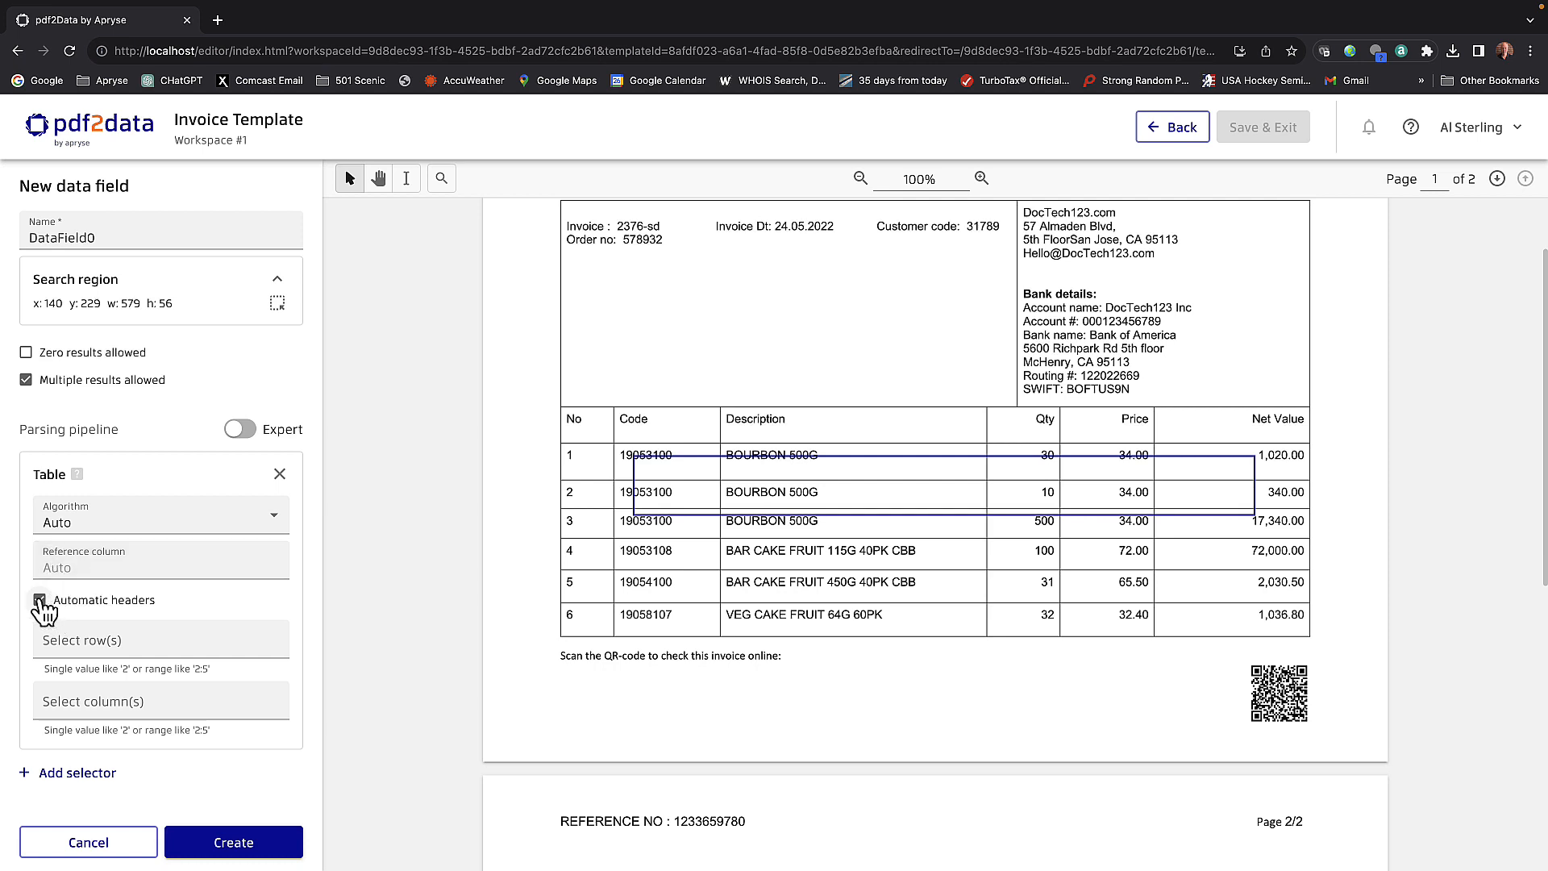
click(39, 601)
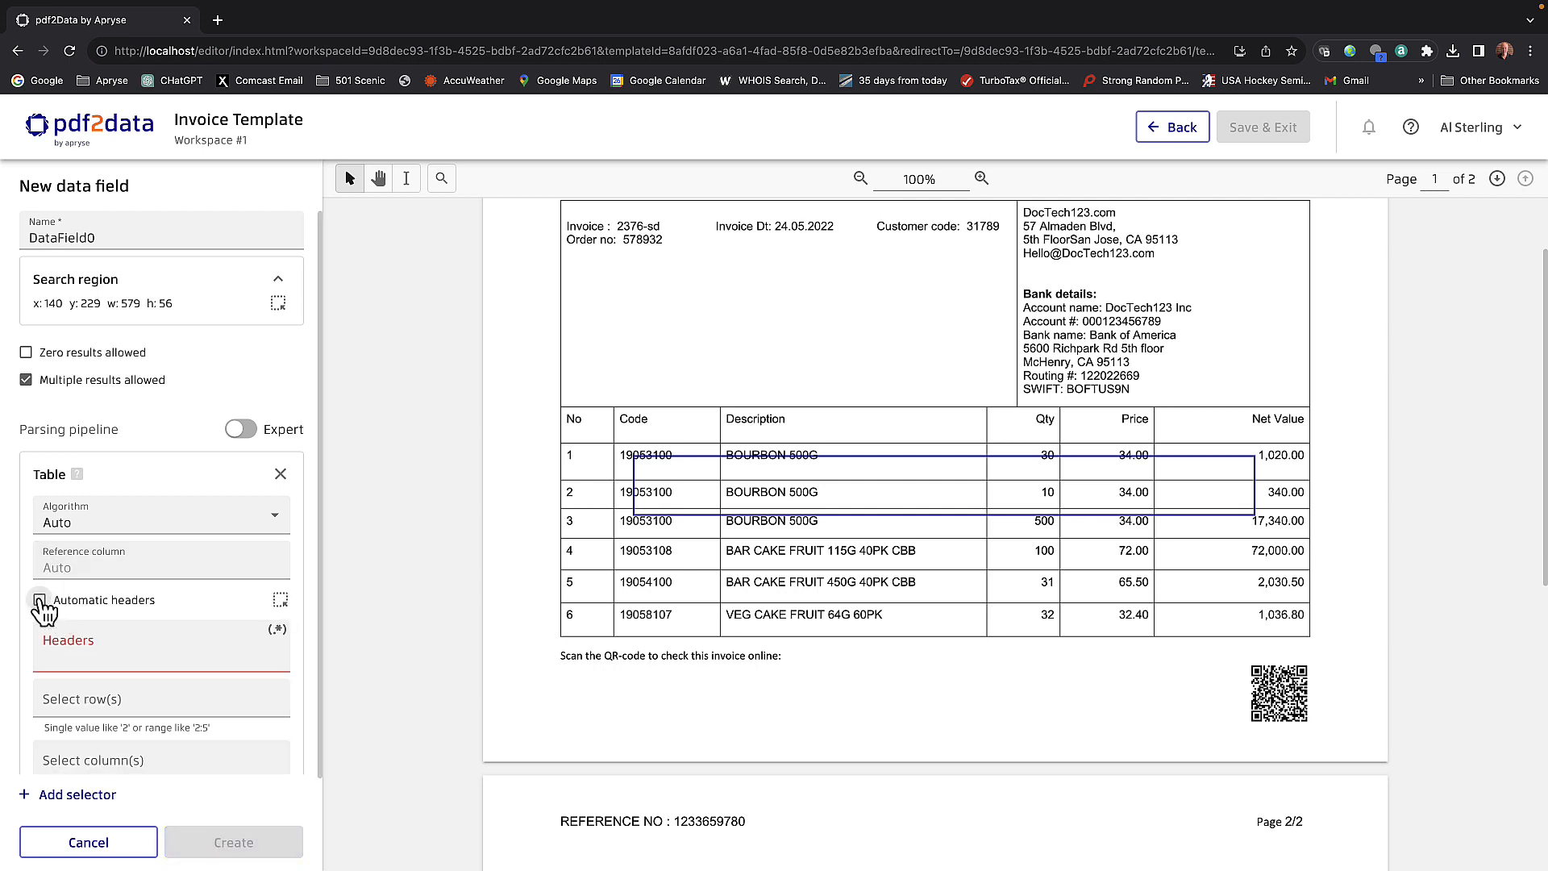
click(282, 603)
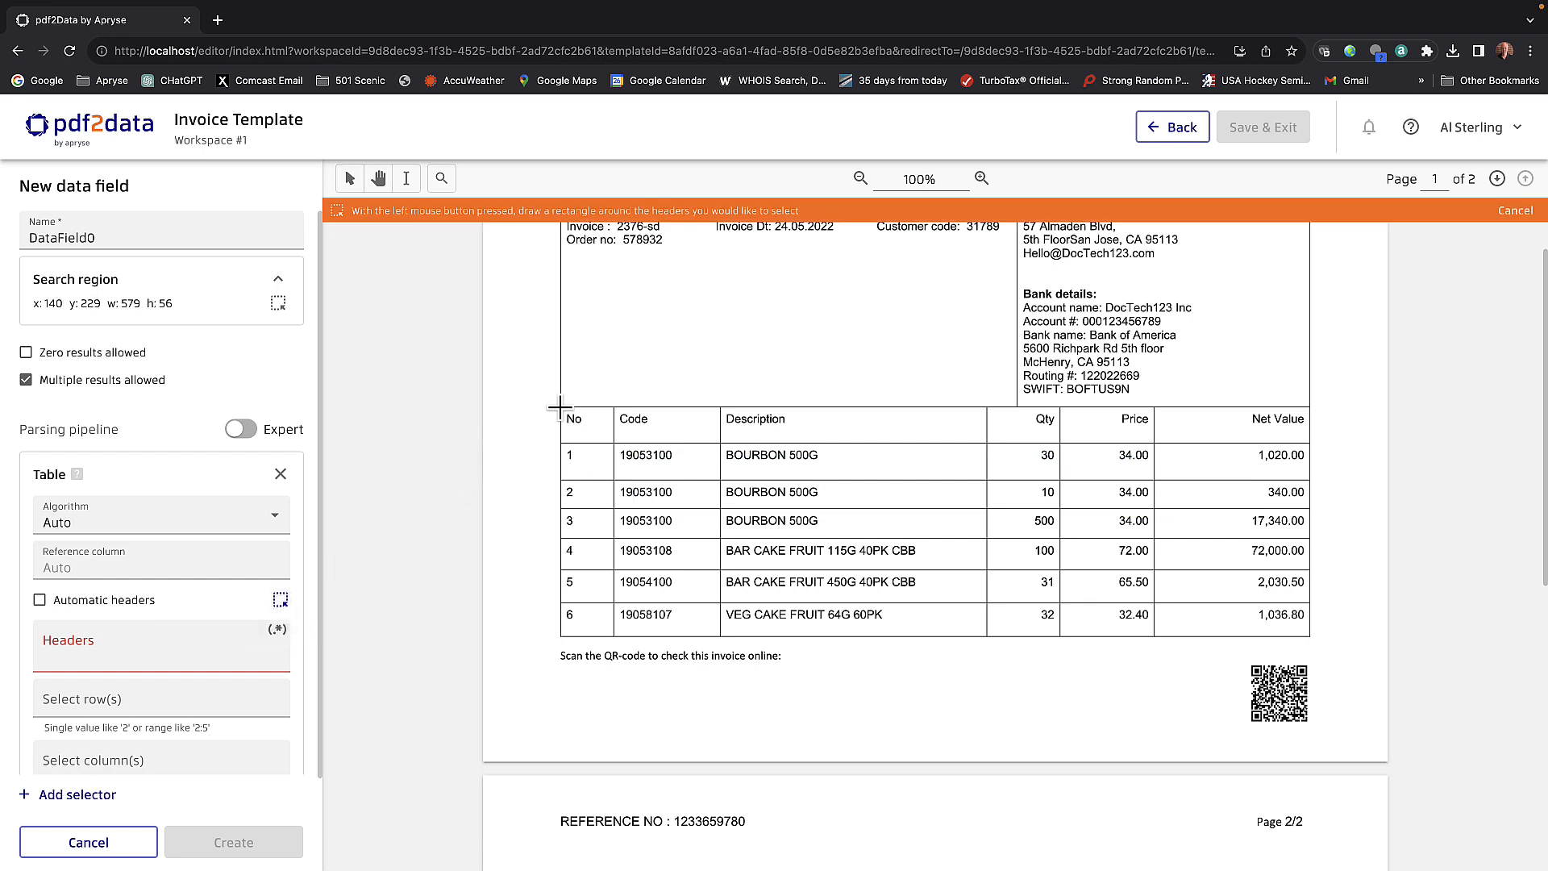
drag(563, 406, 1310, 442)
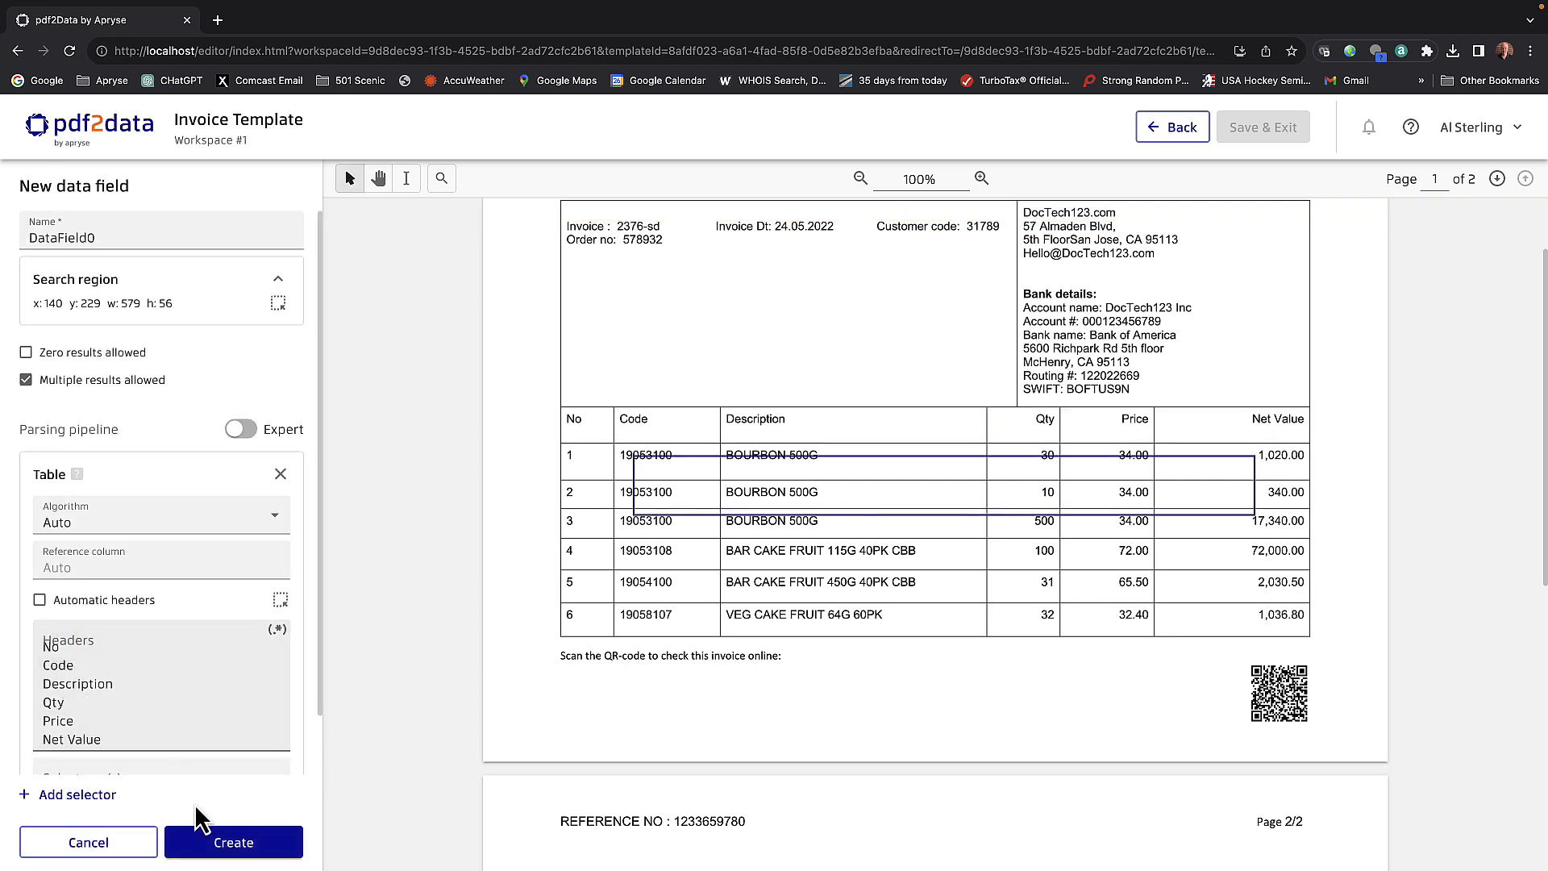
click(228, 844)
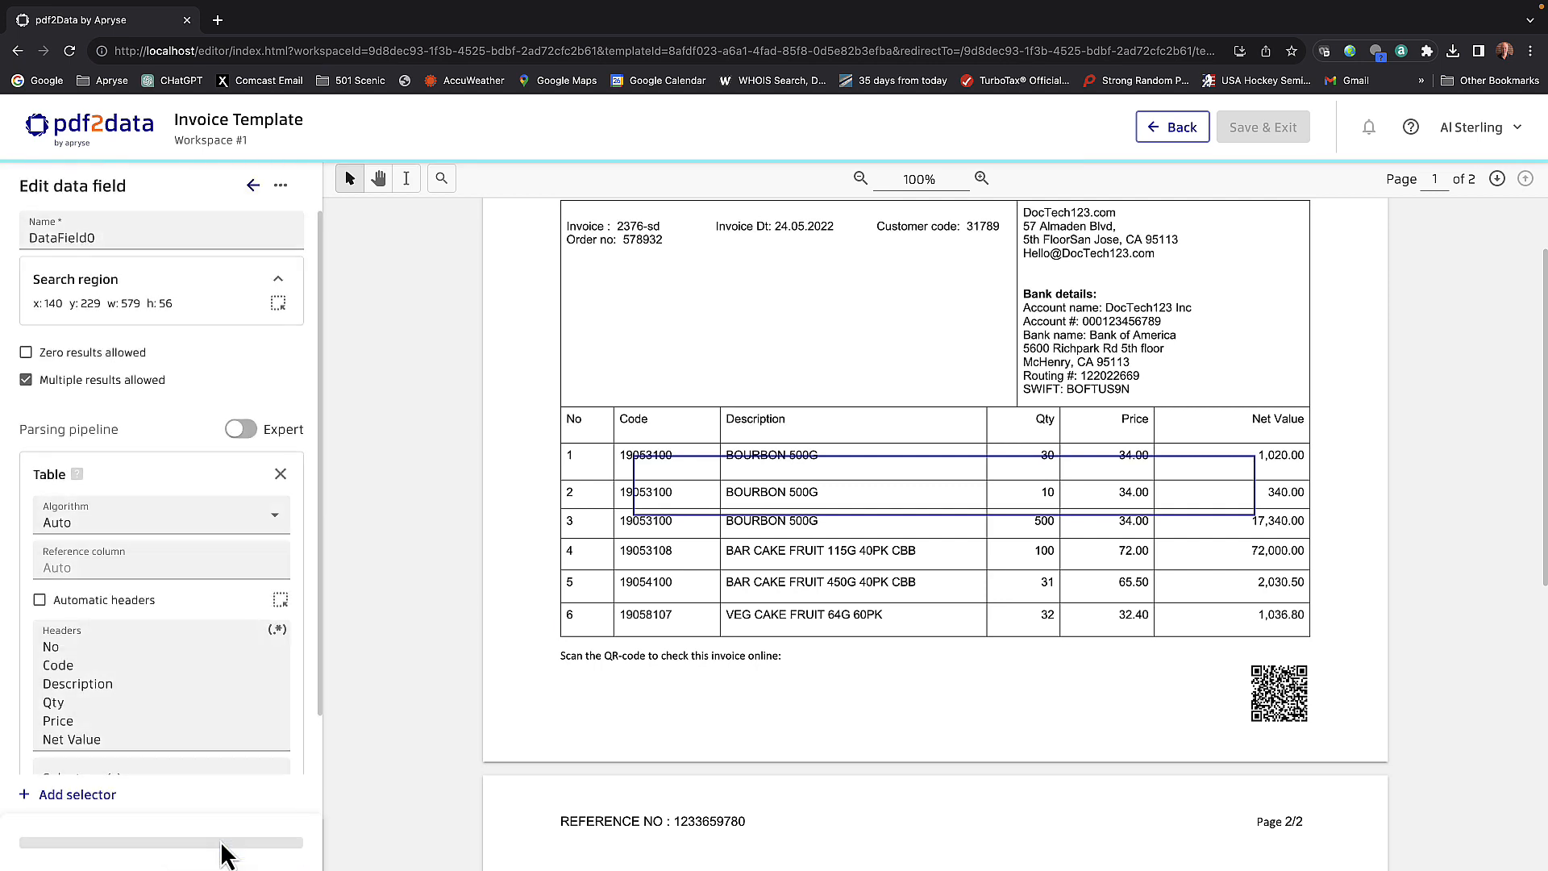
- Examine which areas of both invoice pages the Auto algorithm captures as table data
scroll(200, 792, down, 2)
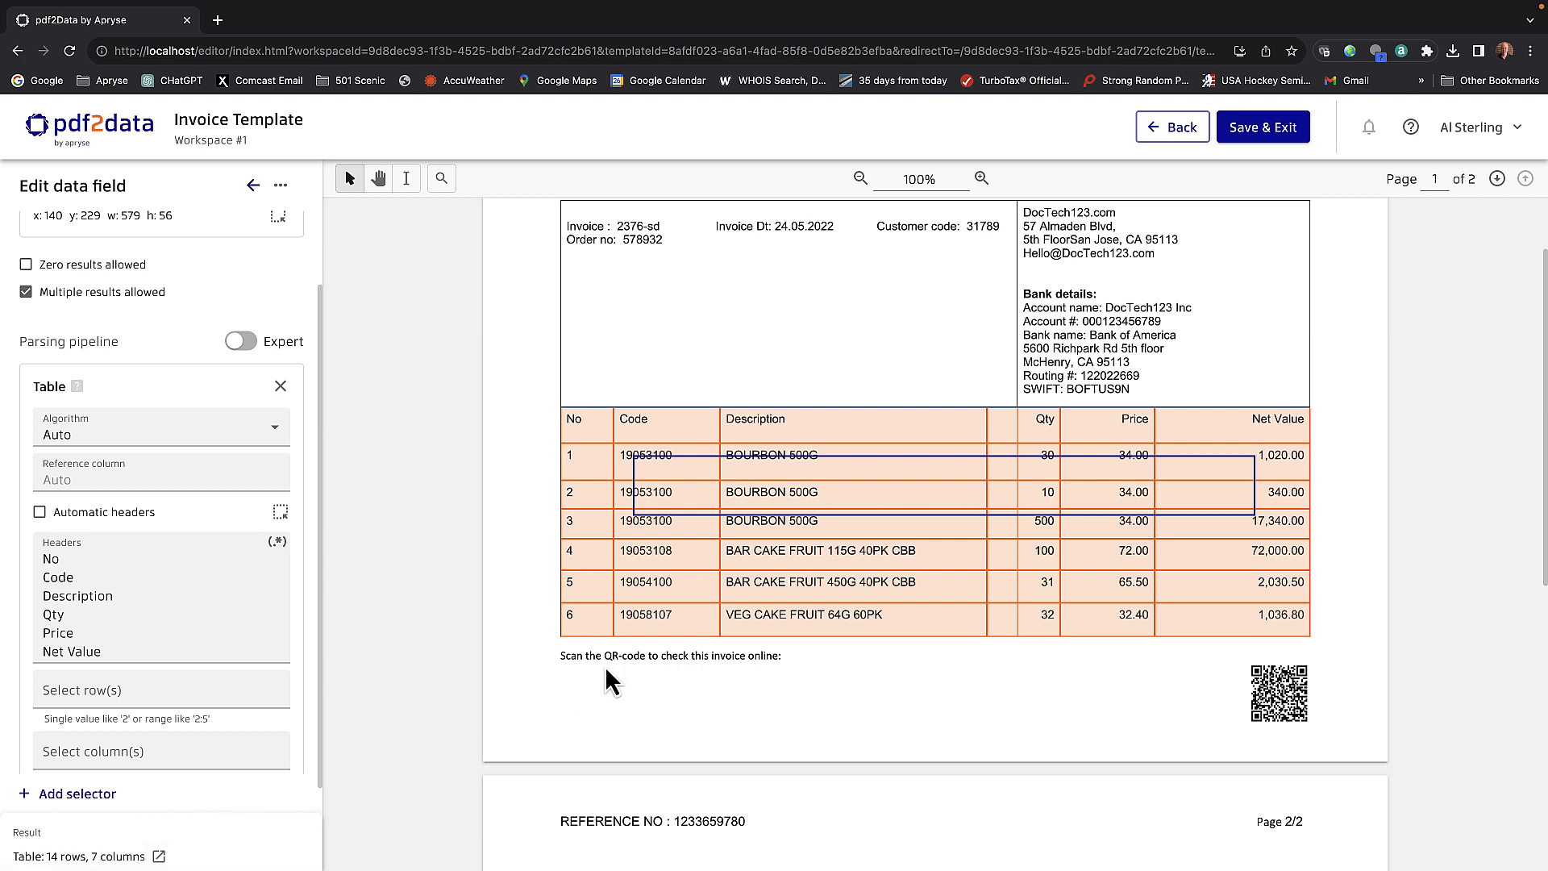
scroll(670, 657, up, 2)
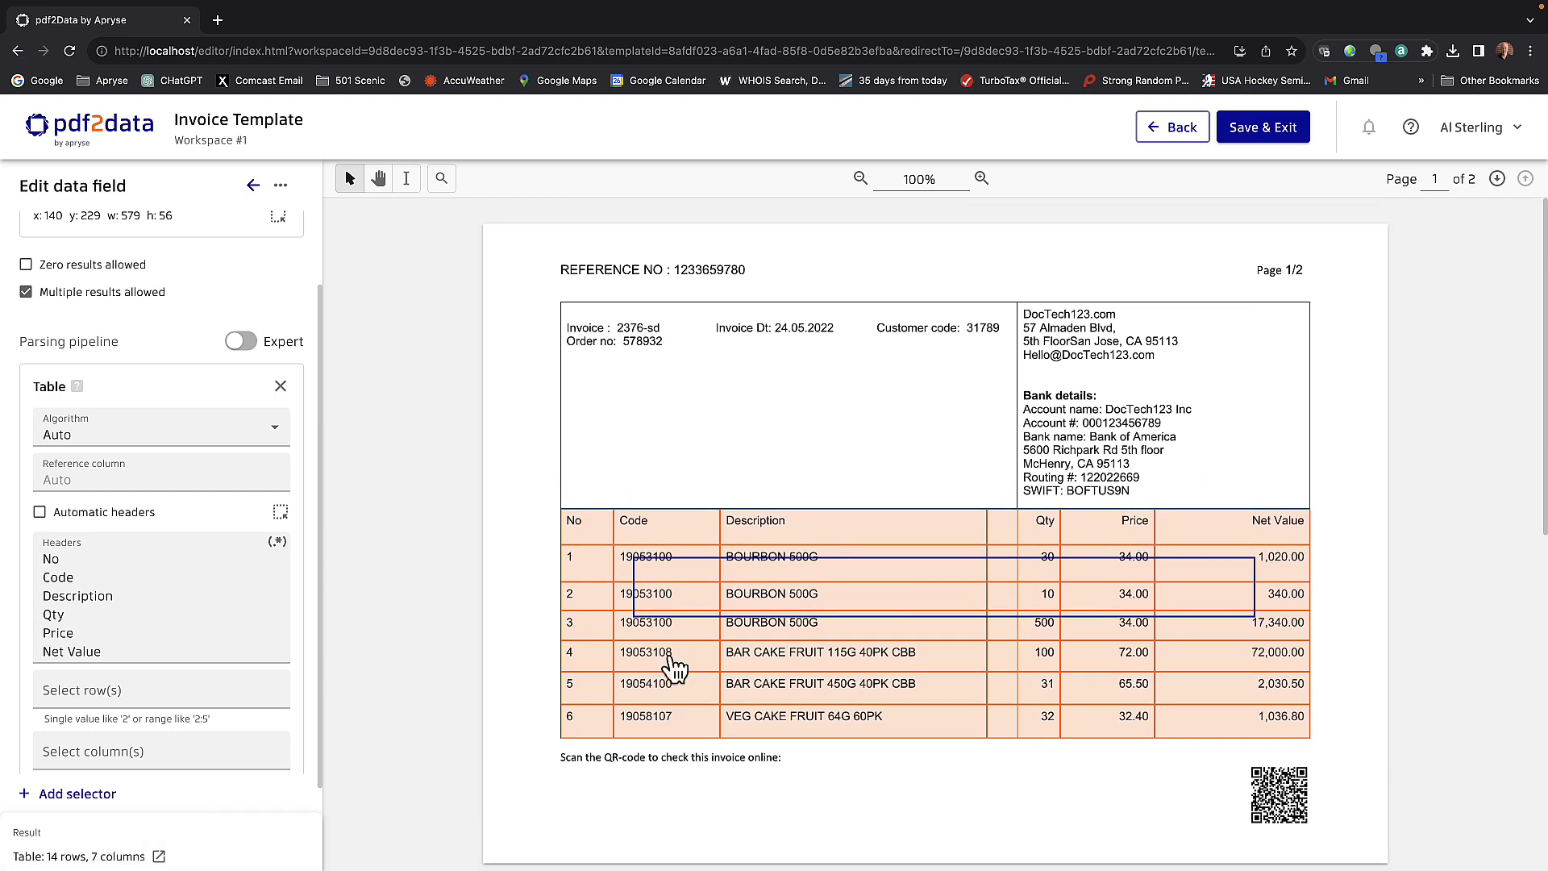
scroll(674, 667, down, 1)
scroll(674, 667, down, 3)
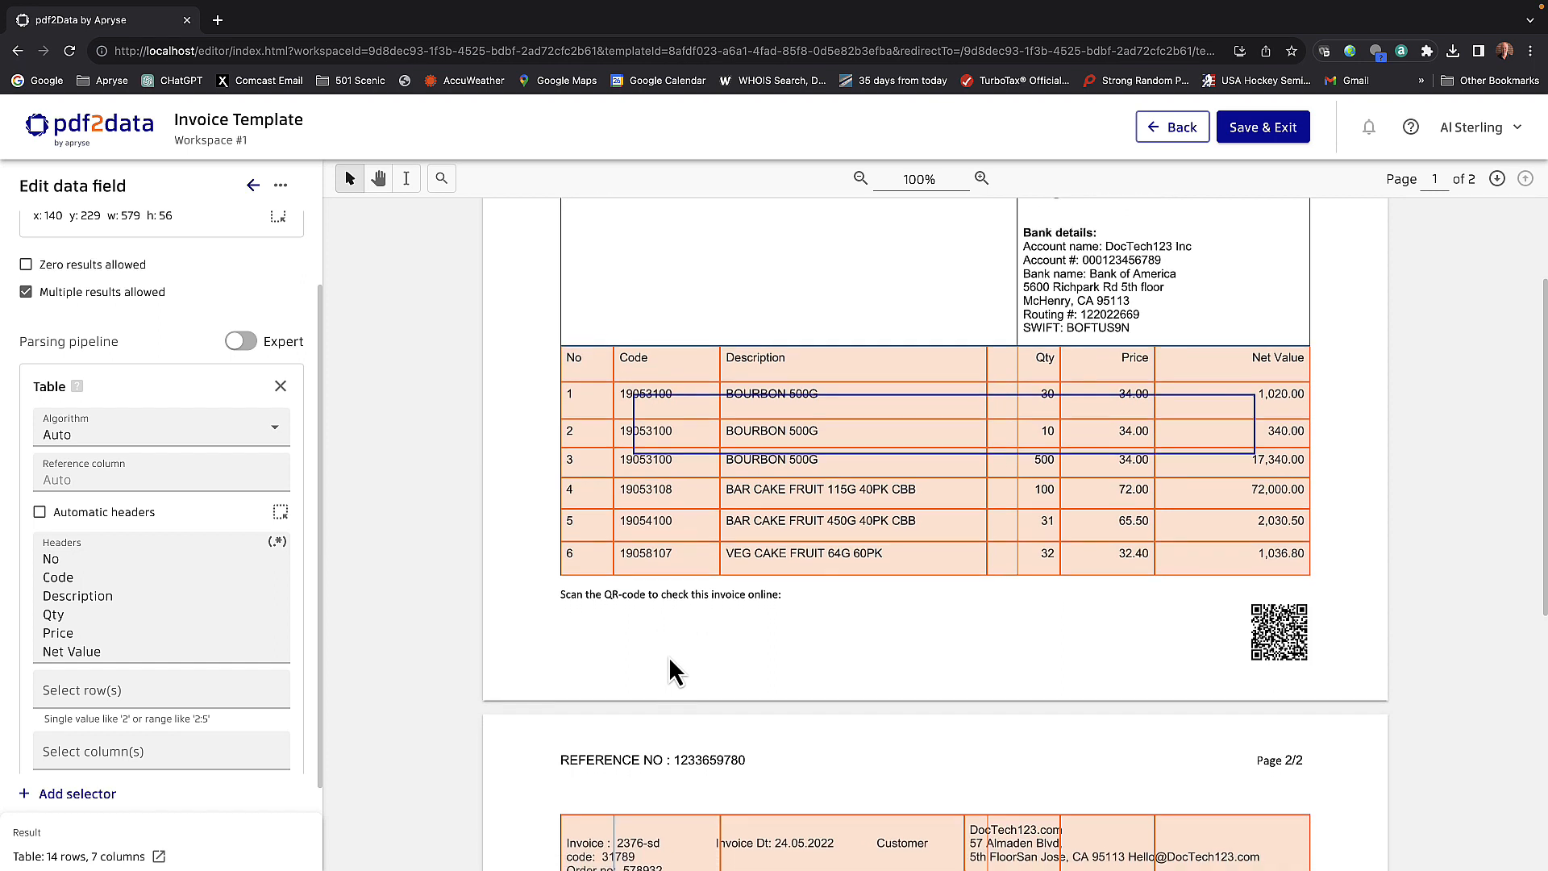
scroll(669, 655, down, 2)
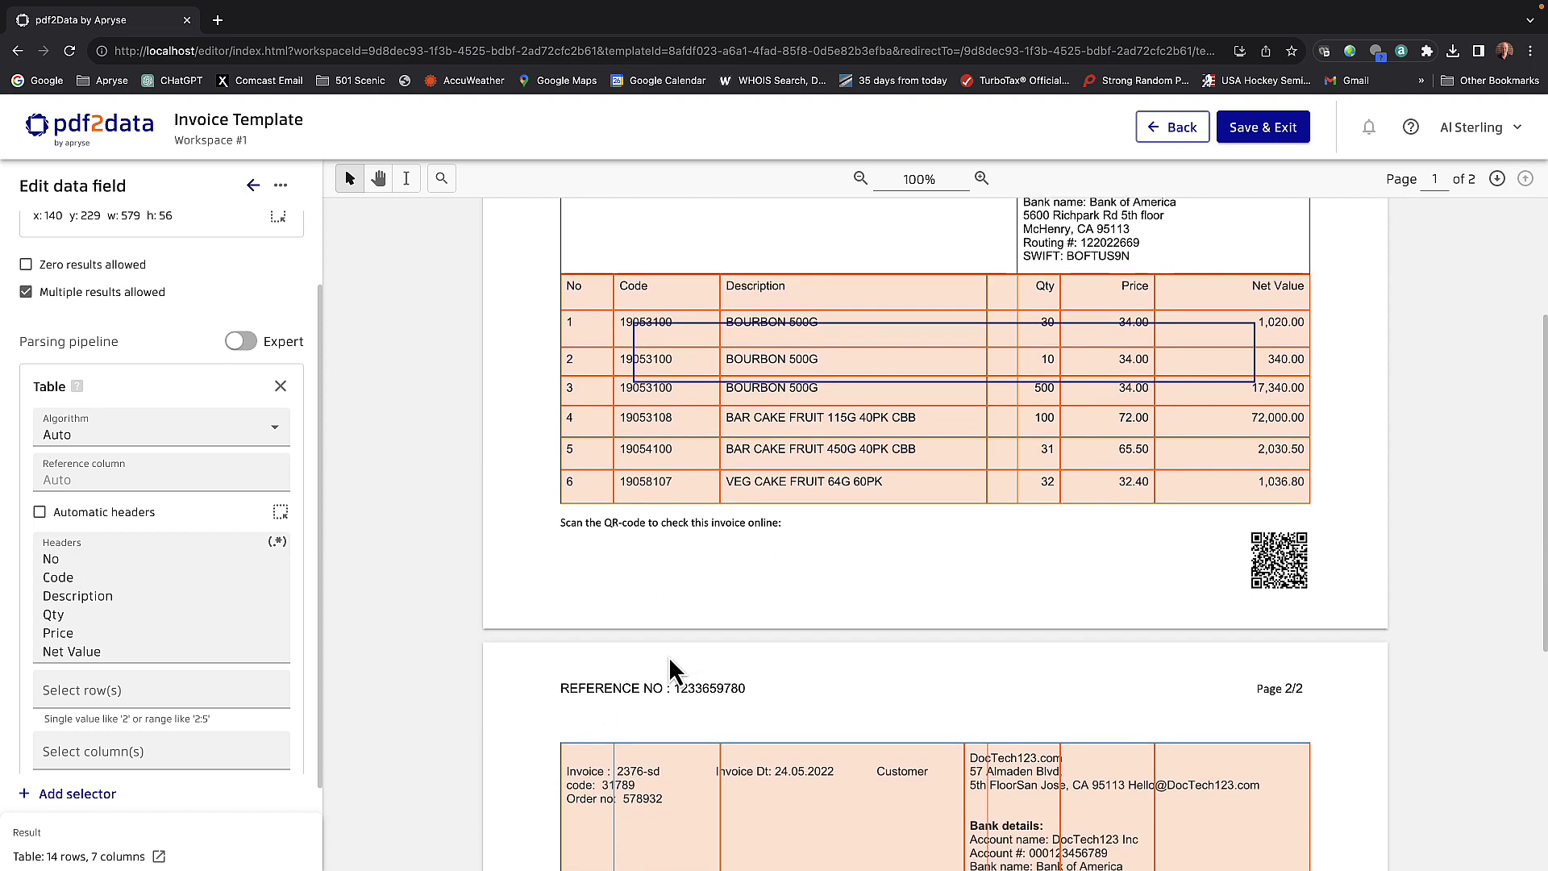
scroll(669, 656, down, 5)
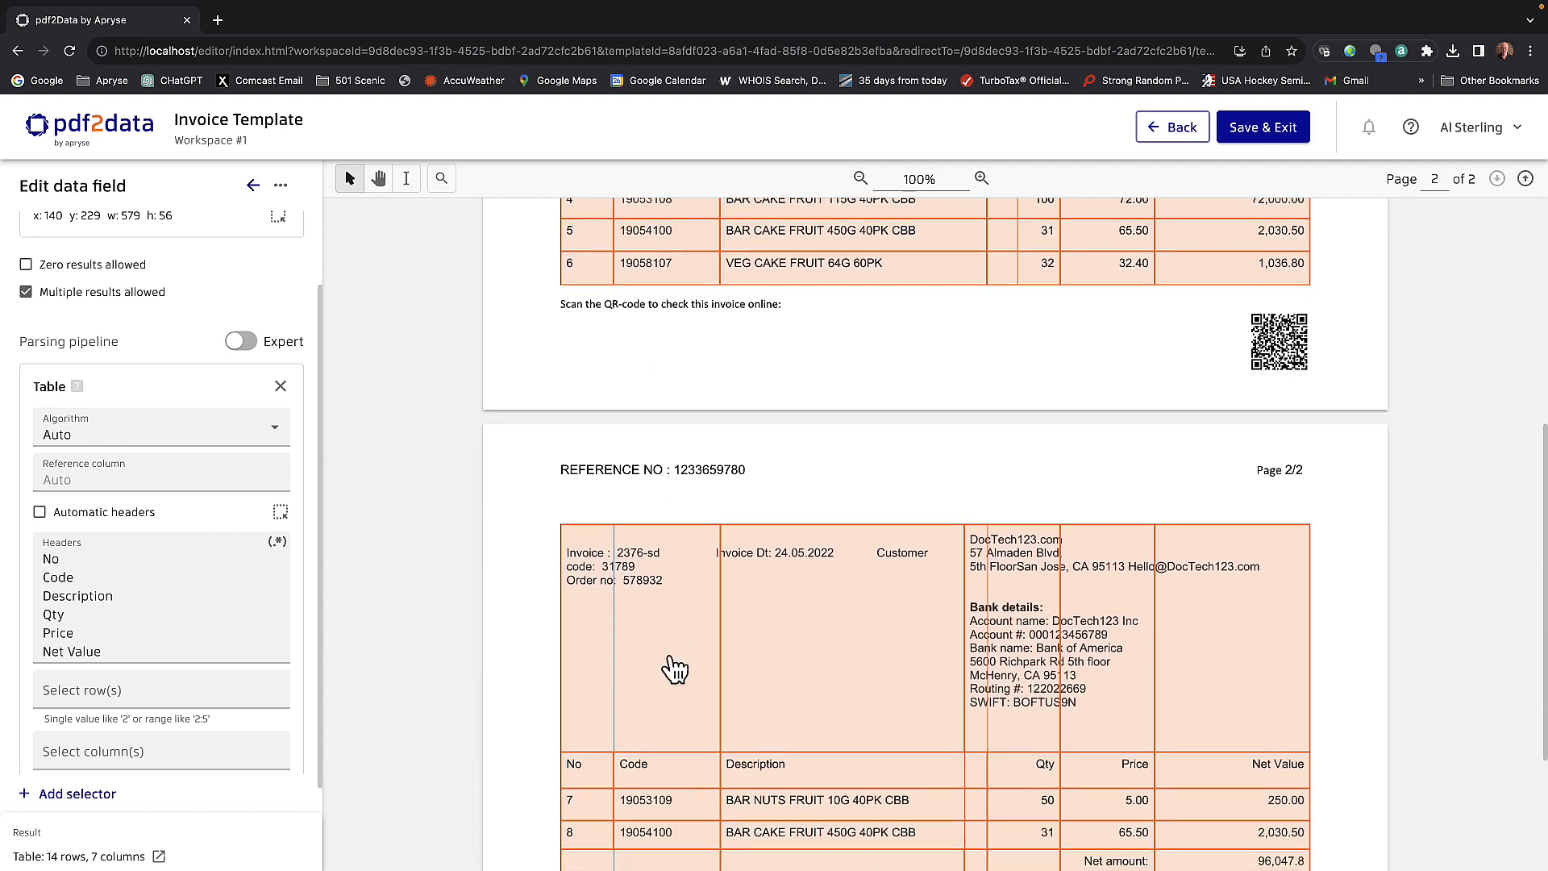
scroll(674, 668, down, 2)
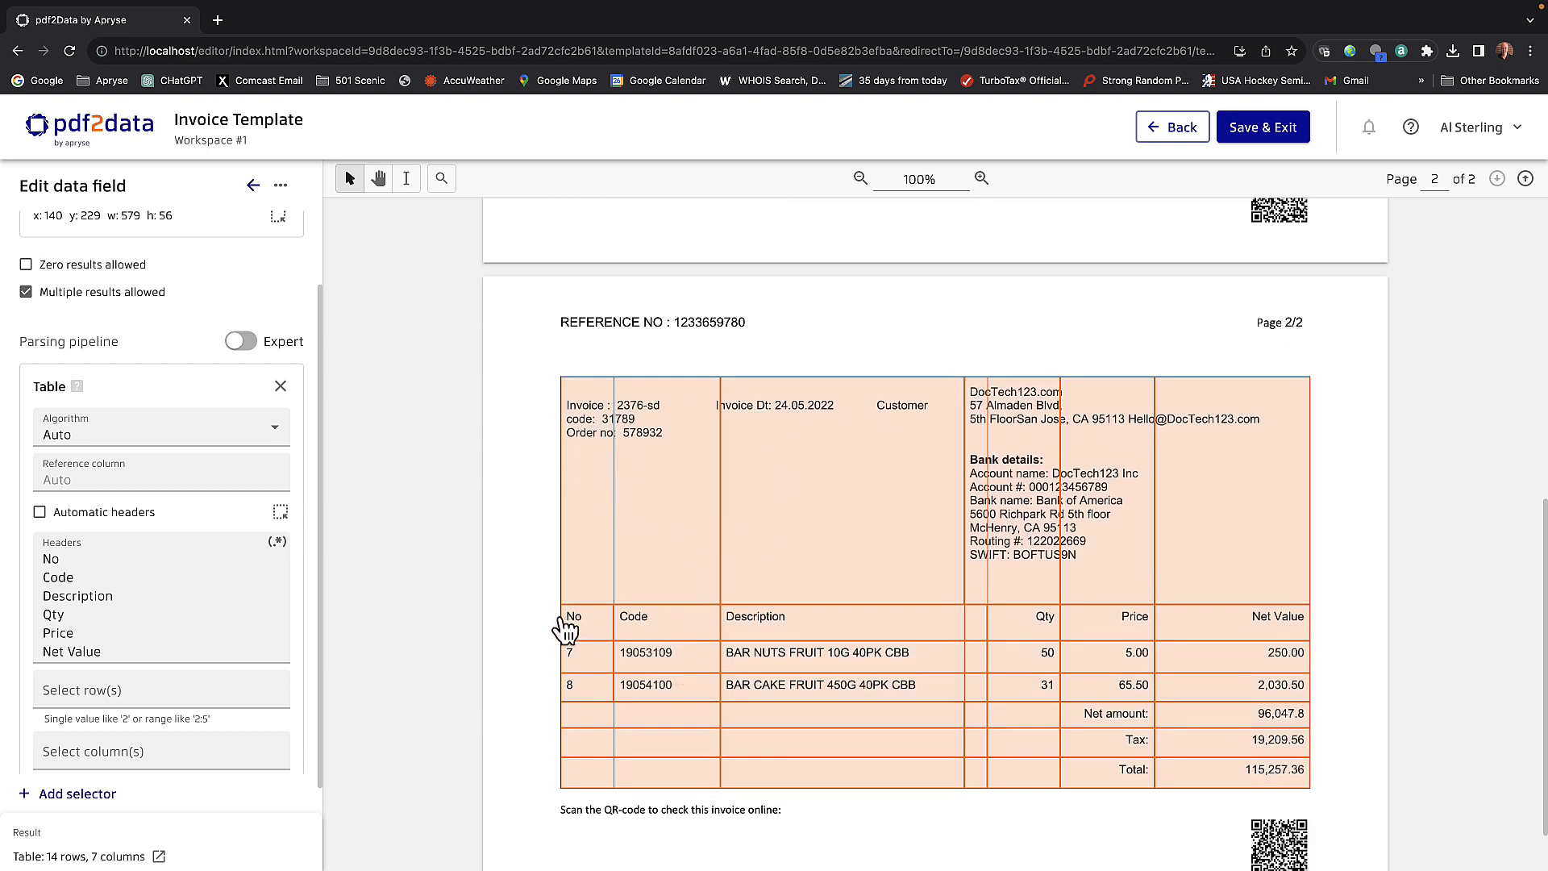
scroll(569, 574, up, 6)
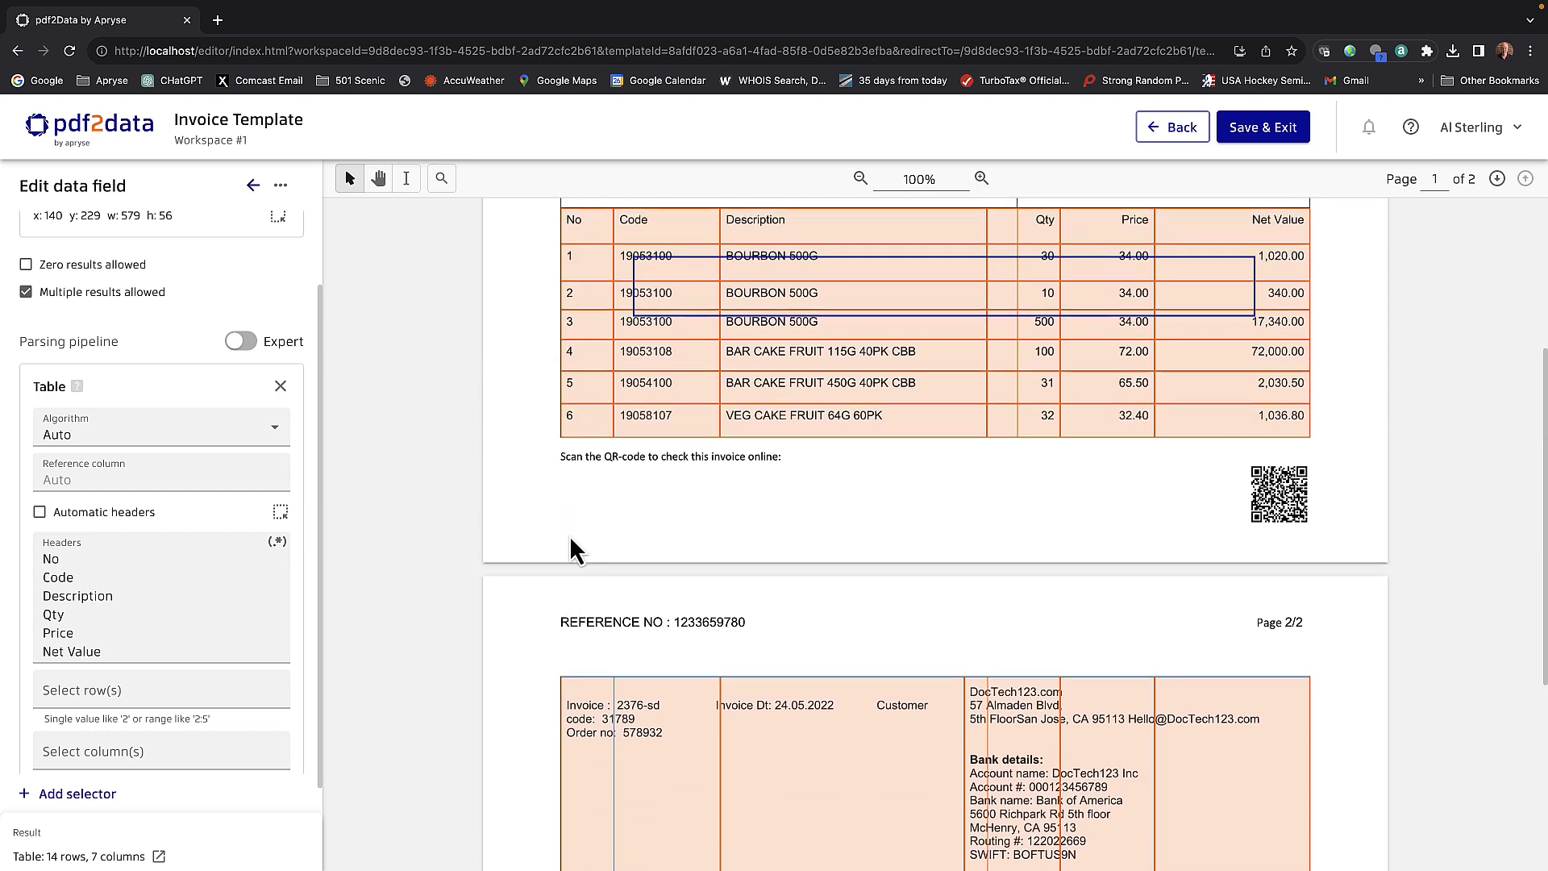
scroll(570, 542, down, 3)
scroll(569, 535, down, 4)
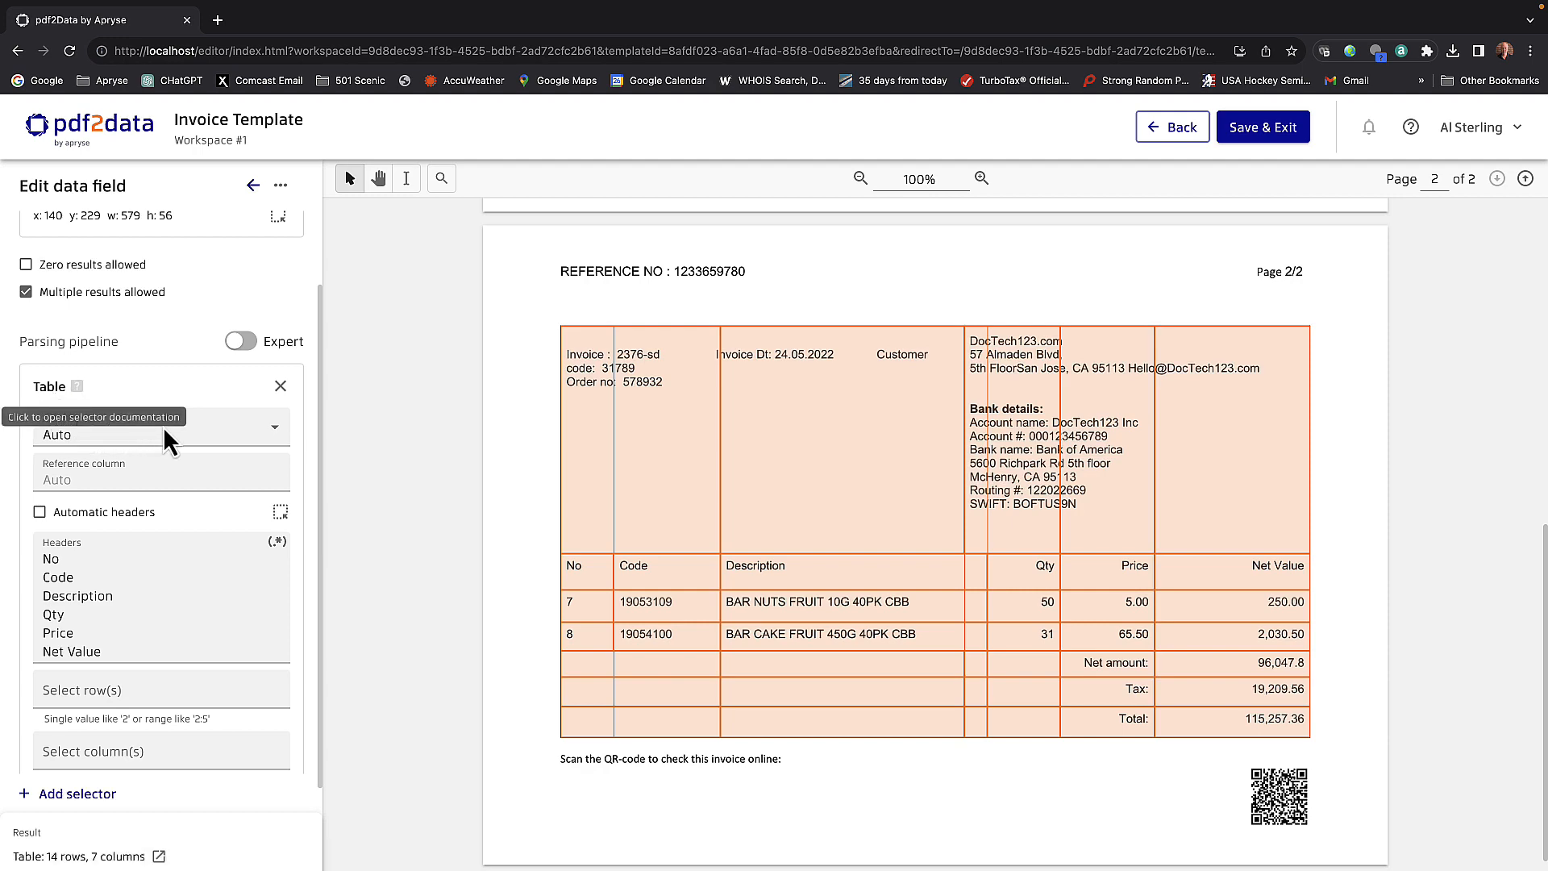
- Change the Table selector's algorithm to Cluster and apply it to the data field
click(275, 428)
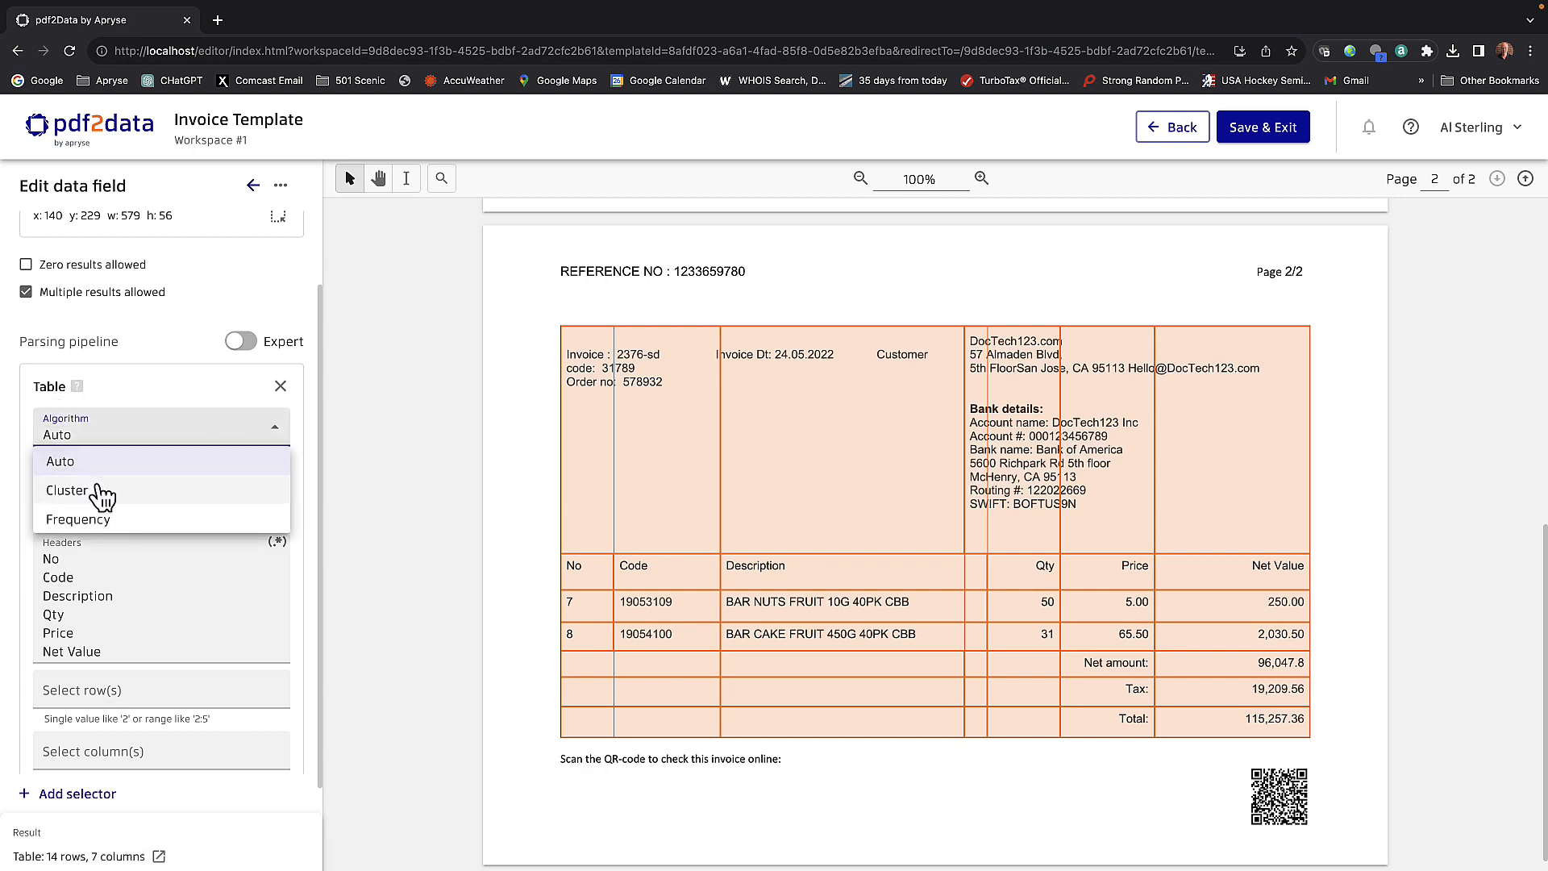
click(71, 490)
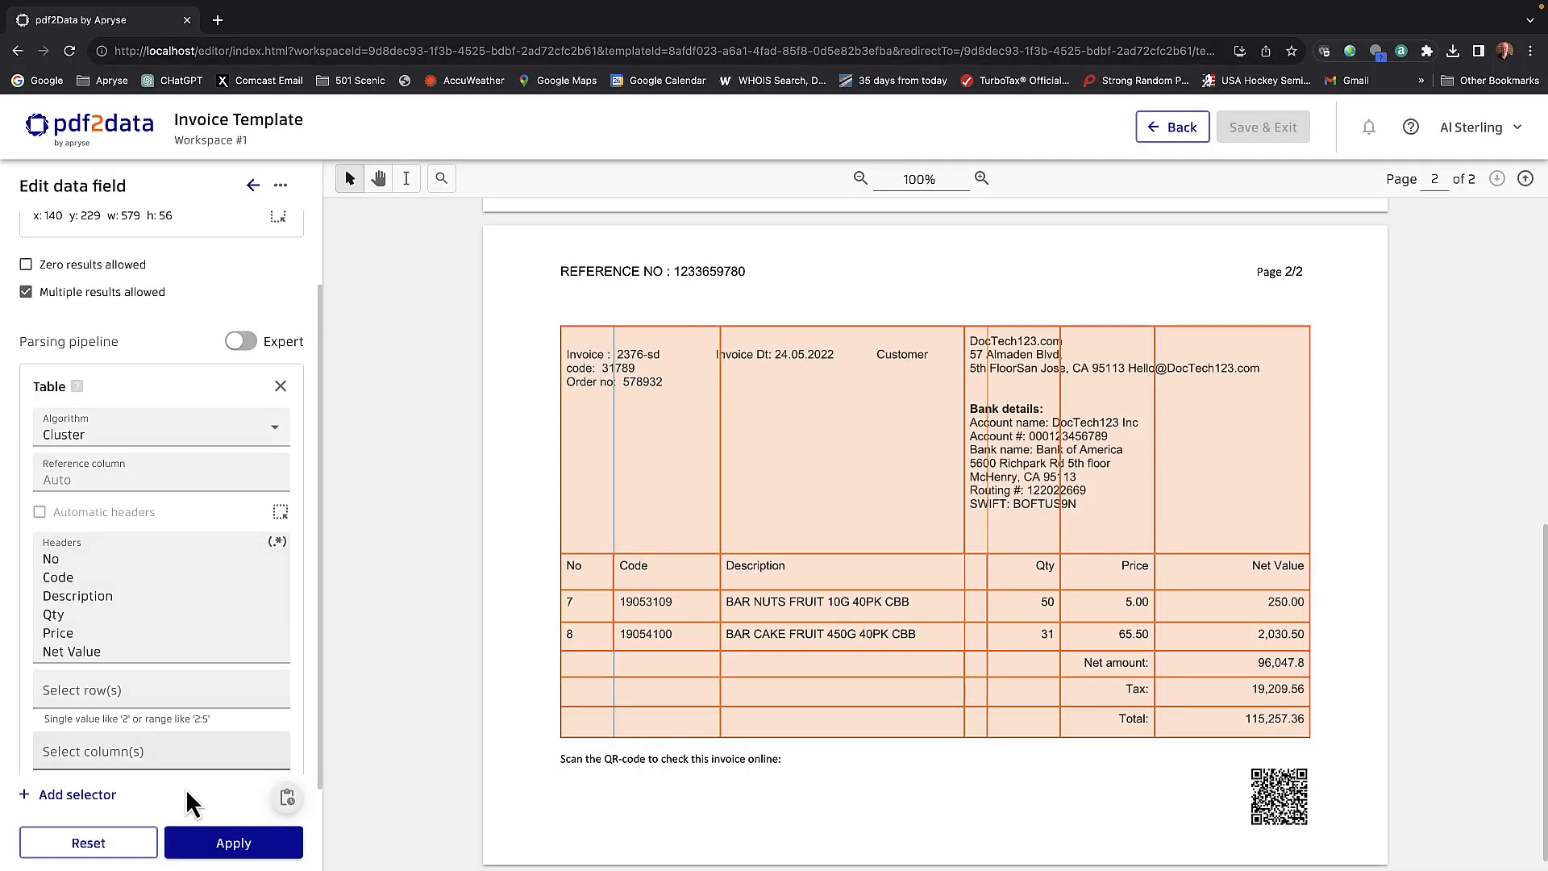
click(233, 843)
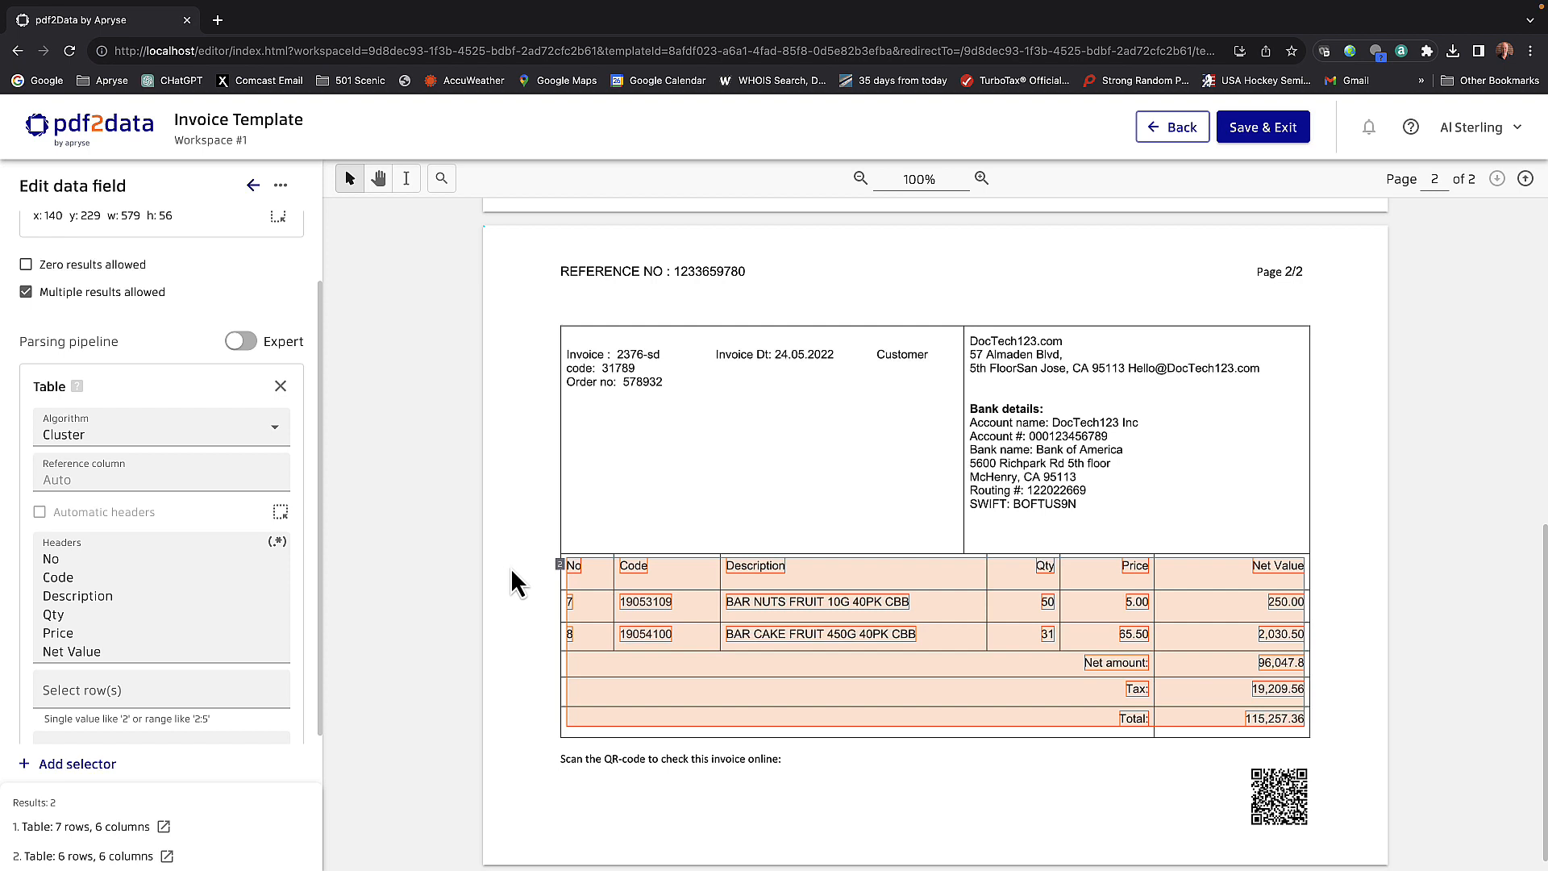
- Check the tables captured on both invoice pages, and save the template and exit the editor
scroll(513, 573, up, 5)
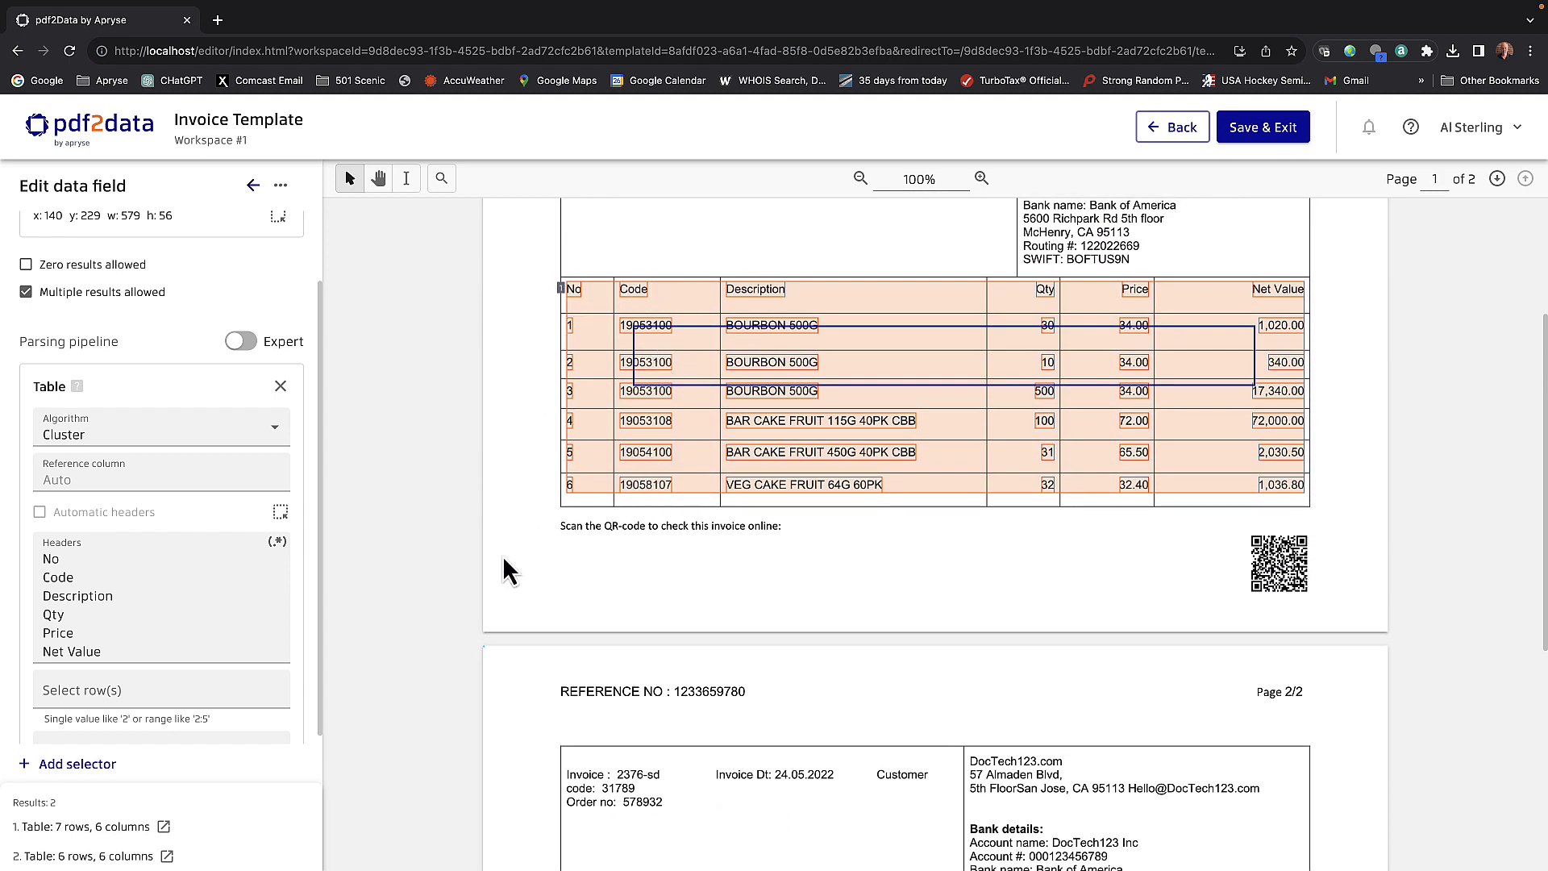
scroll(474, 583, down, 3)
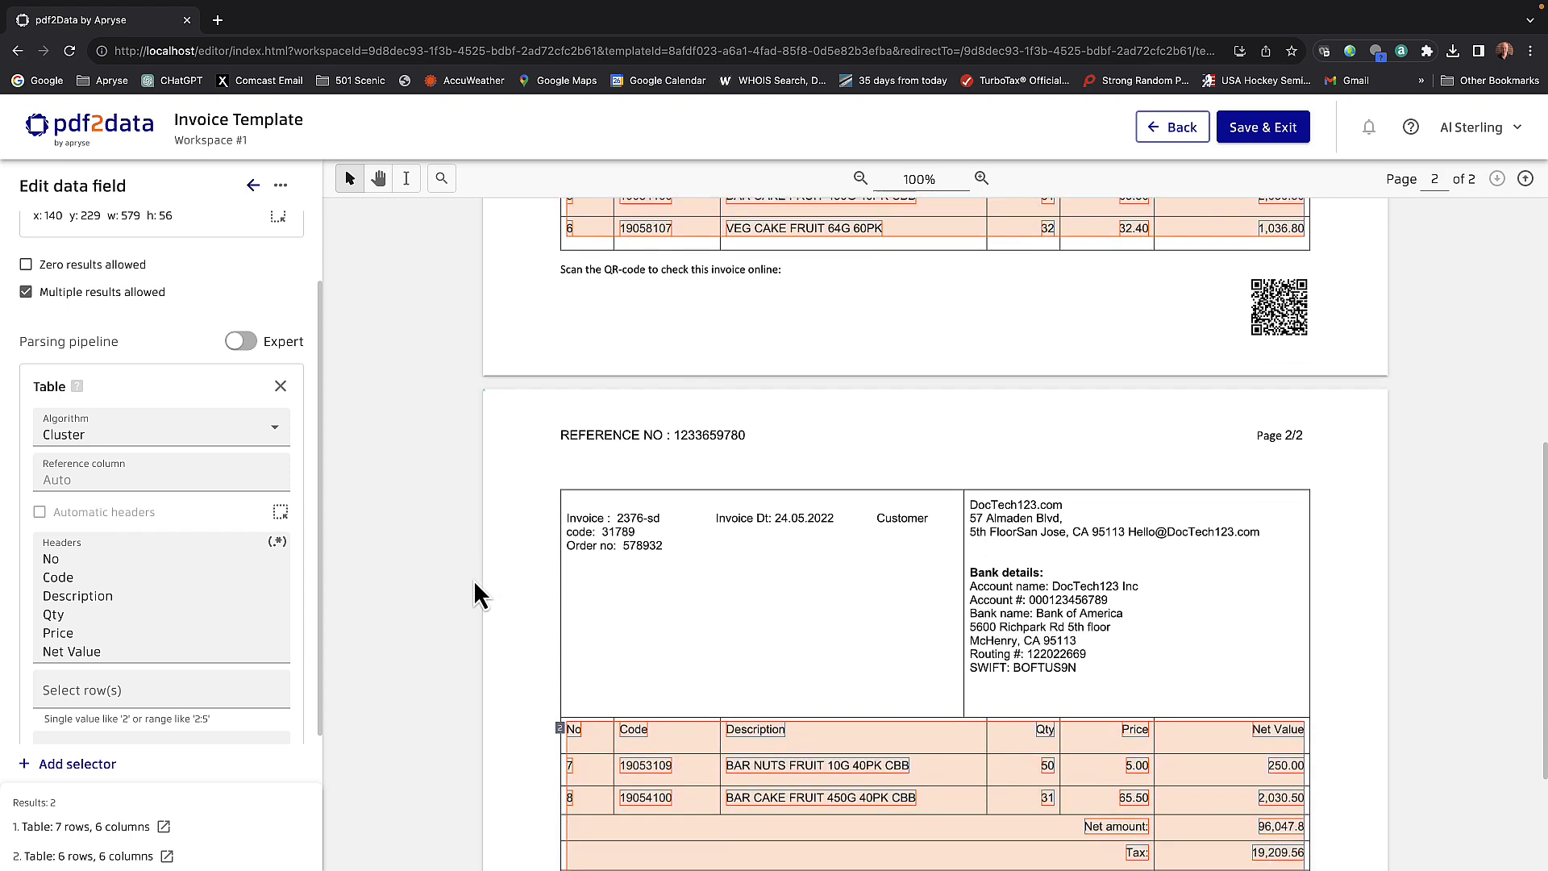
scroll(474, 583, down, 2)
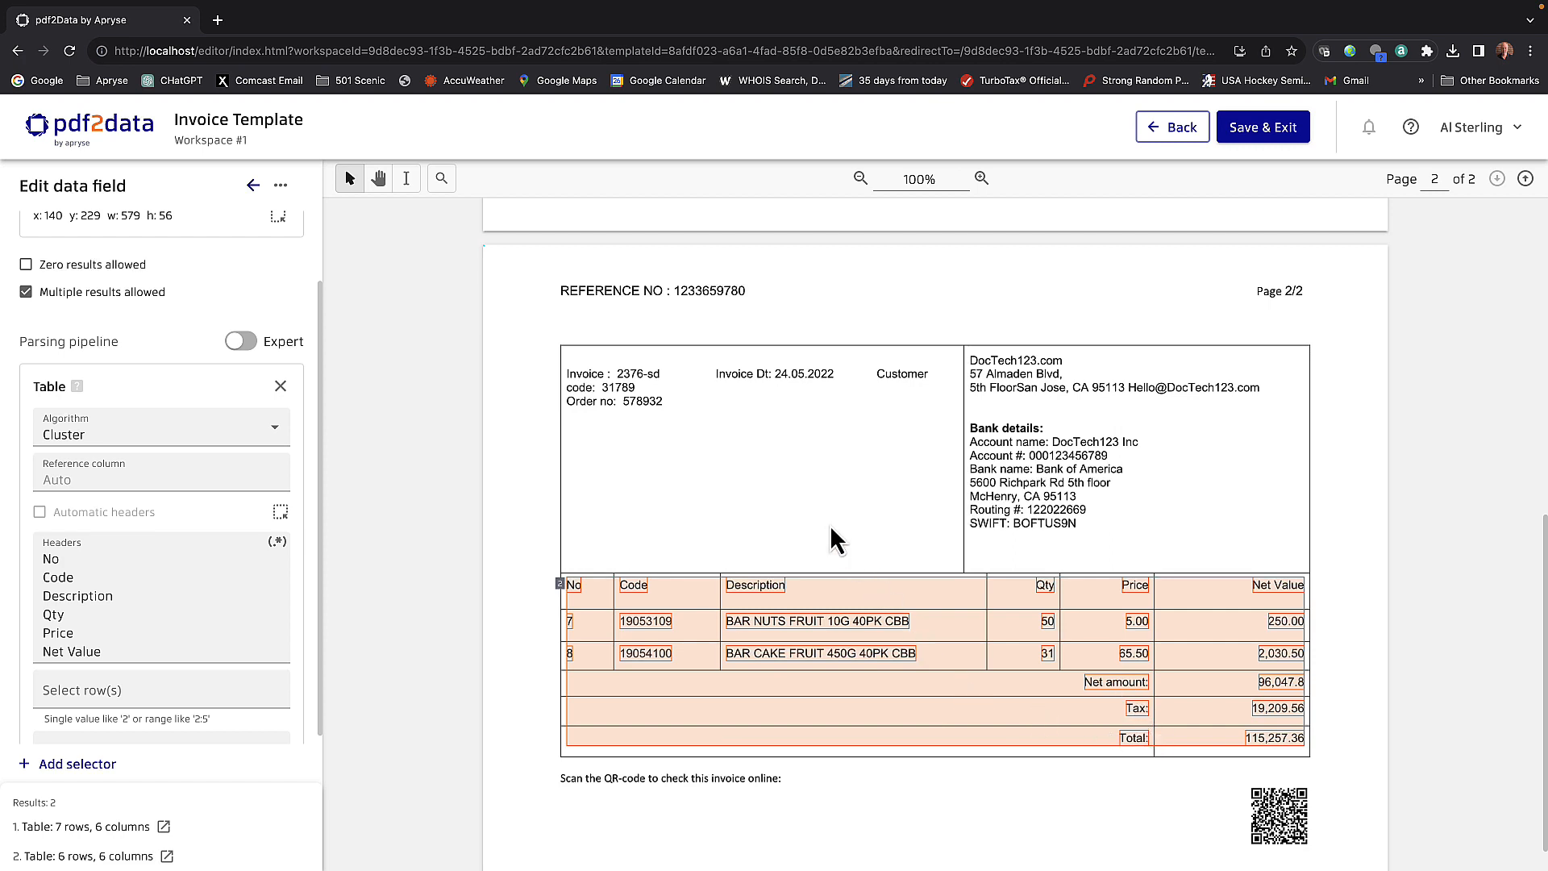
click(1246, 135)
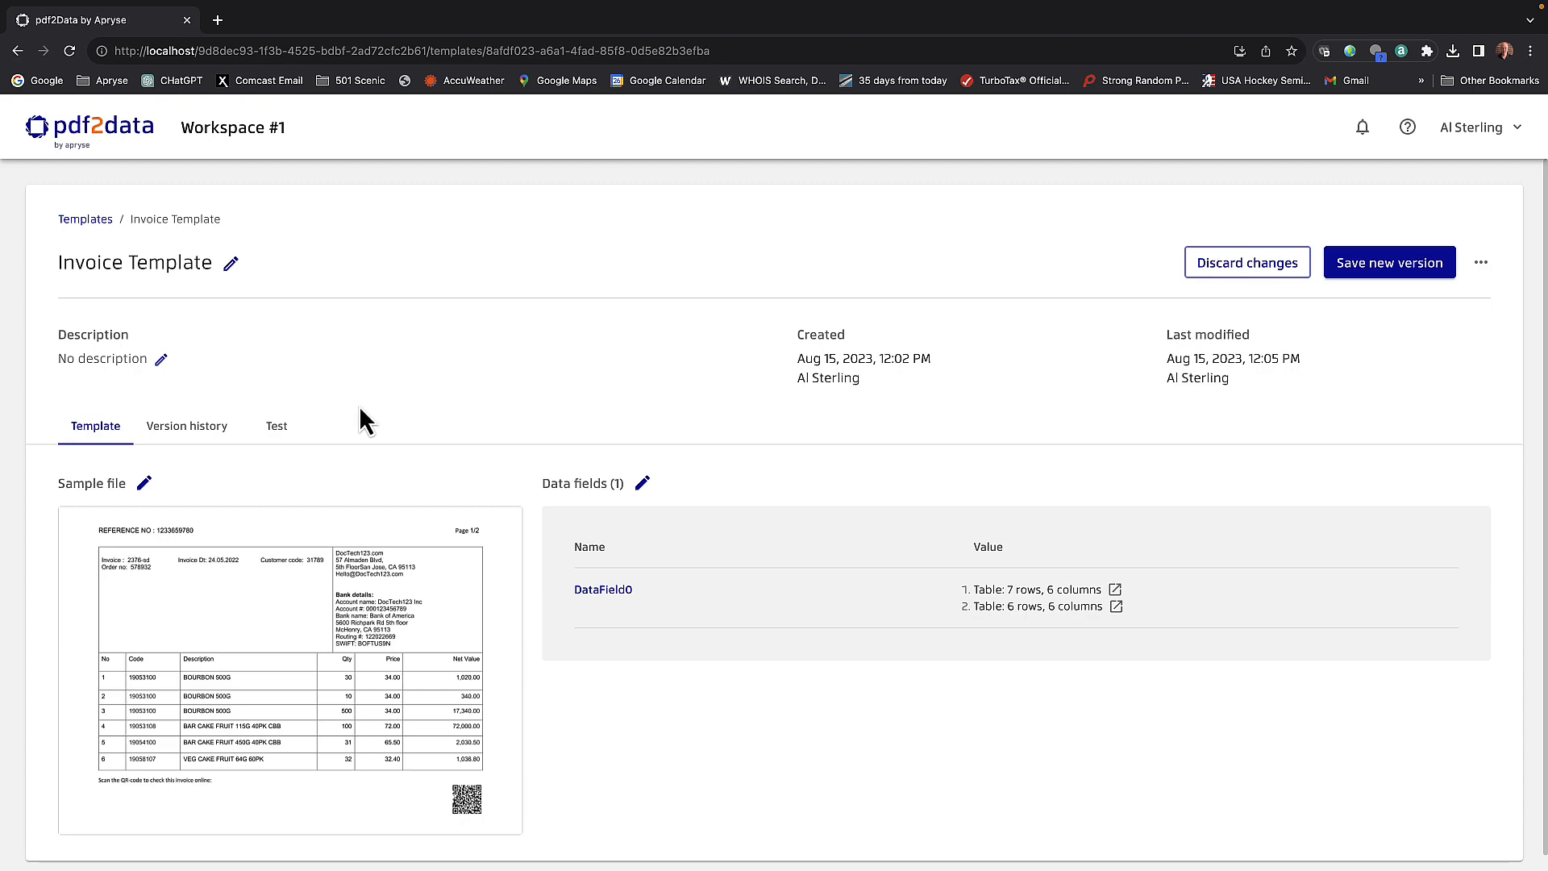
- Test the Invoice Template by uploading "Reference Invoice #3.pdf" as the sample file
click(276, 436)
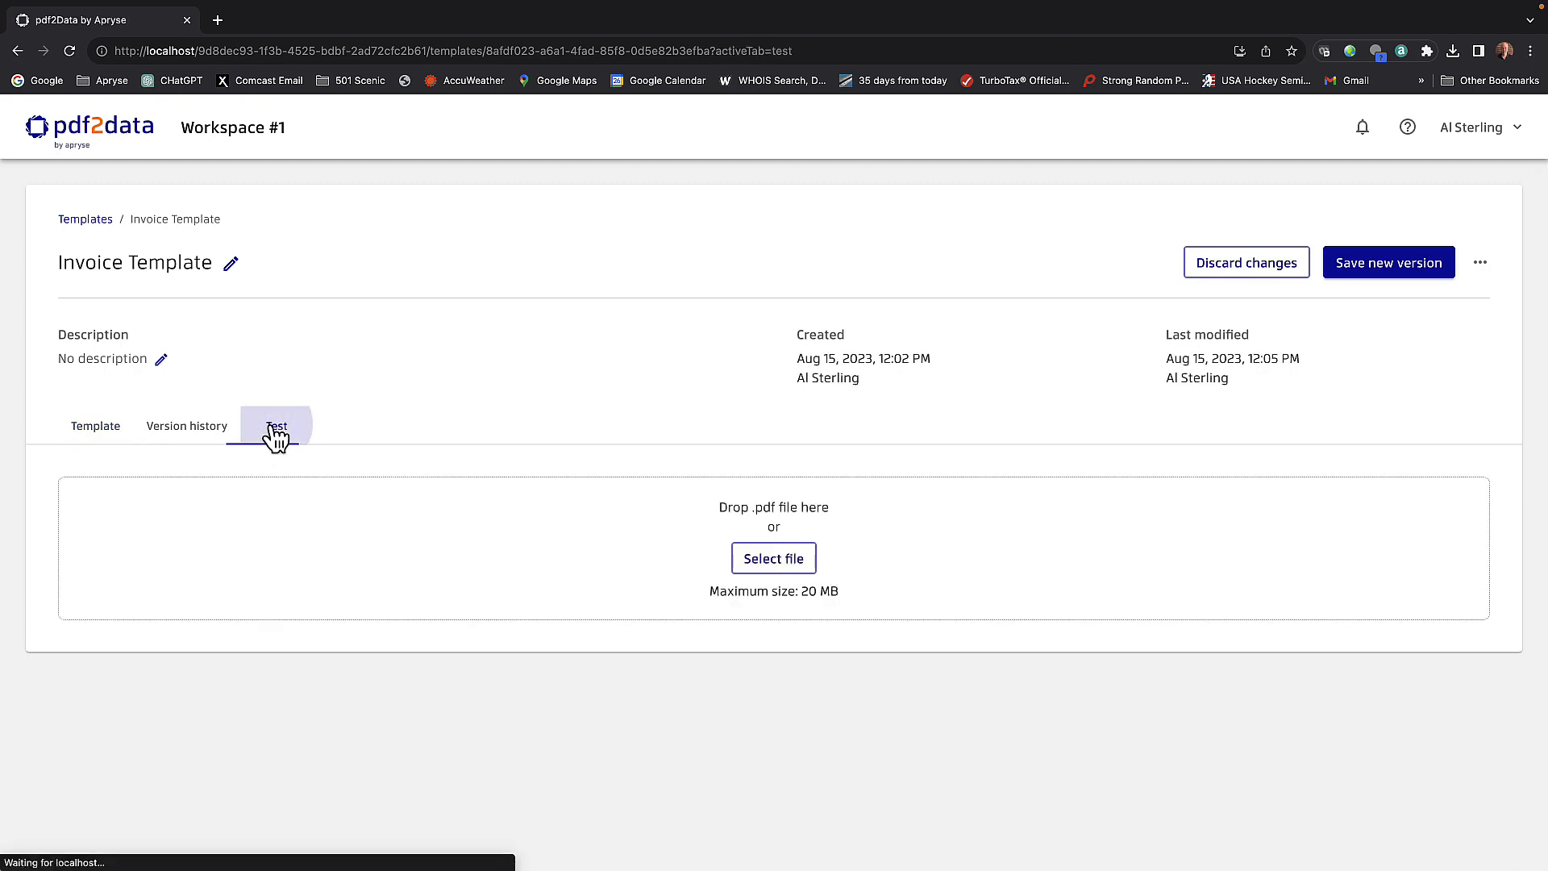
click(766, 560)
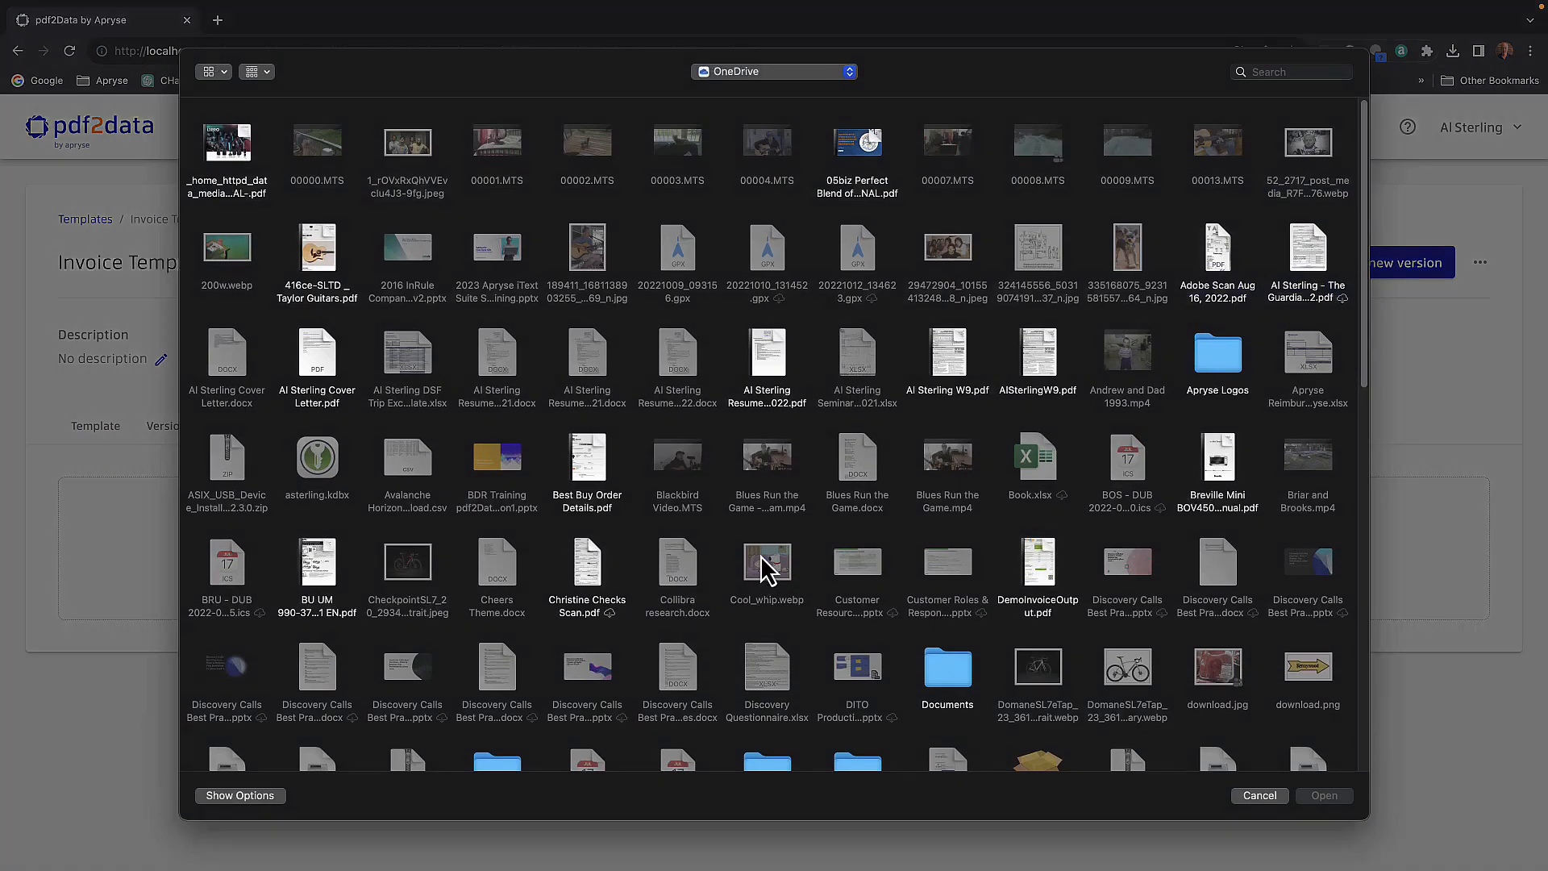
text(ref)
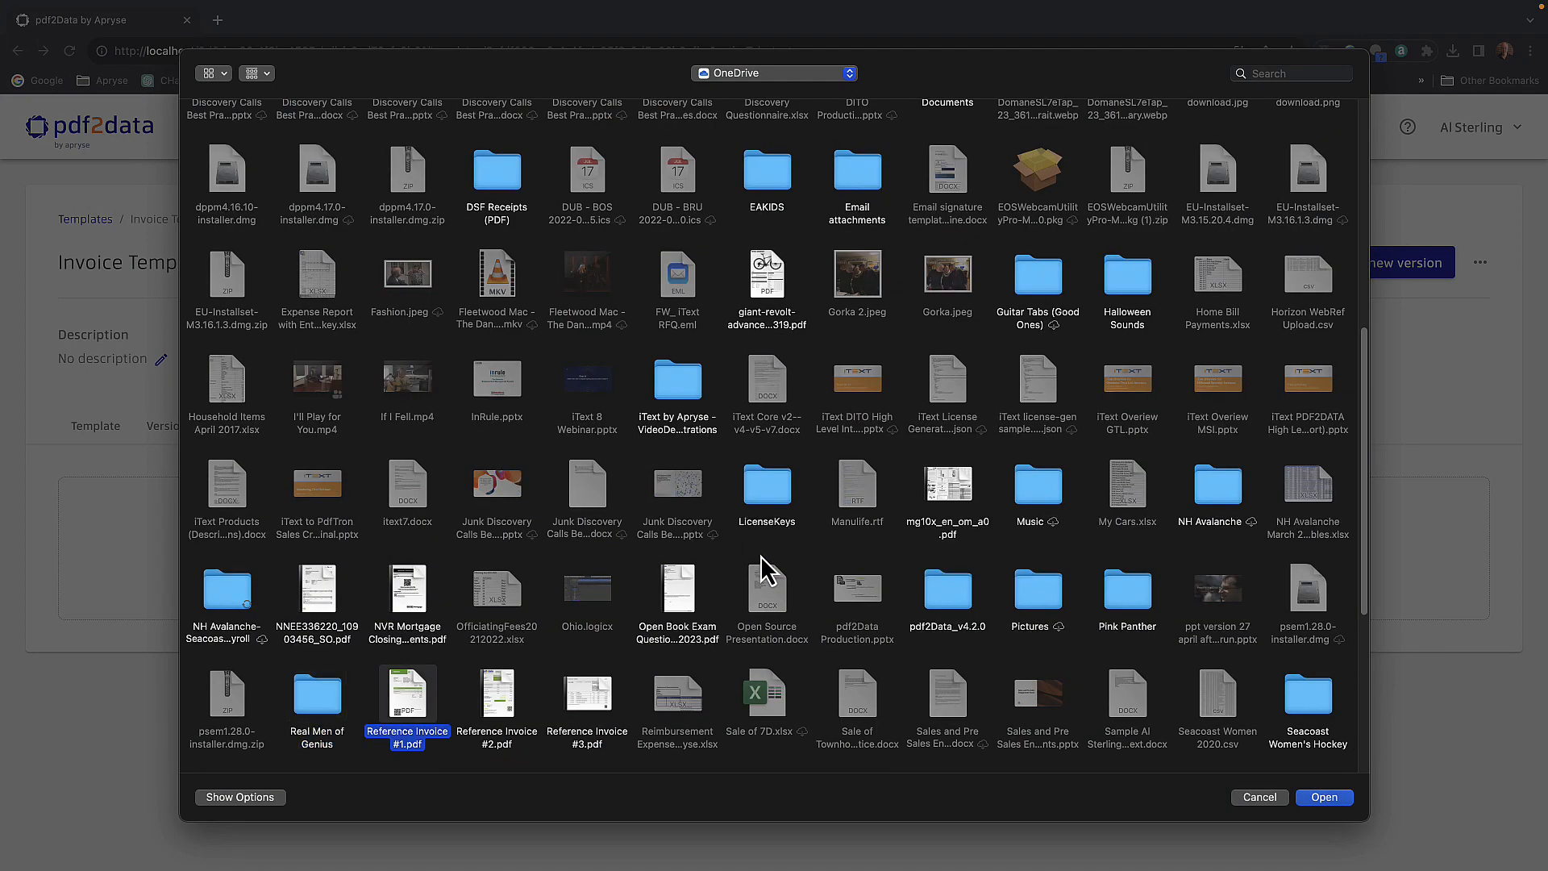
click(596, 708)
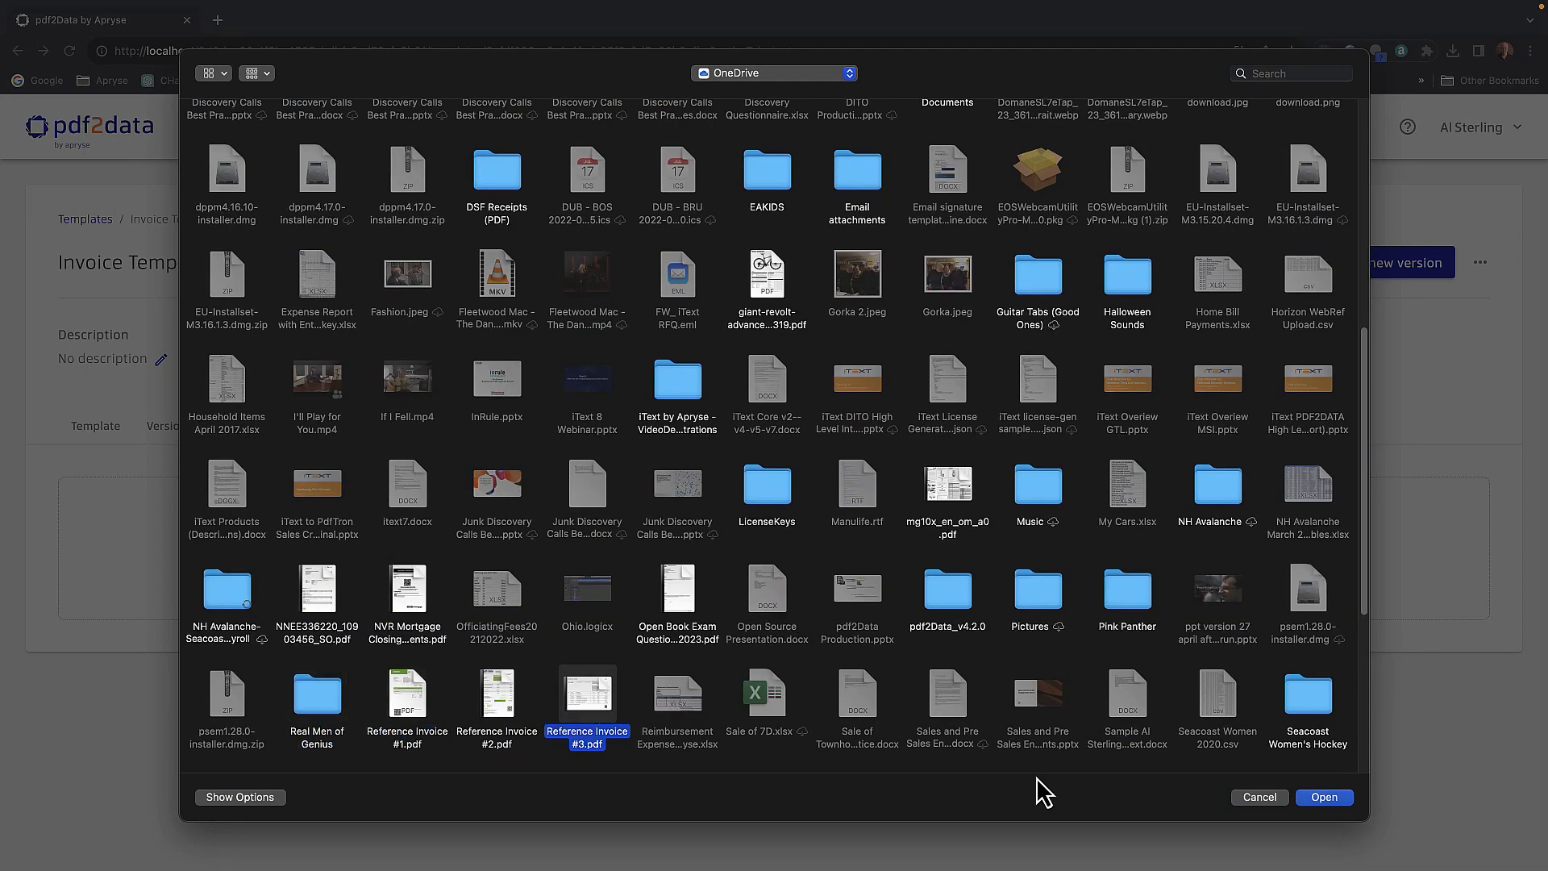
click(1316, 799)
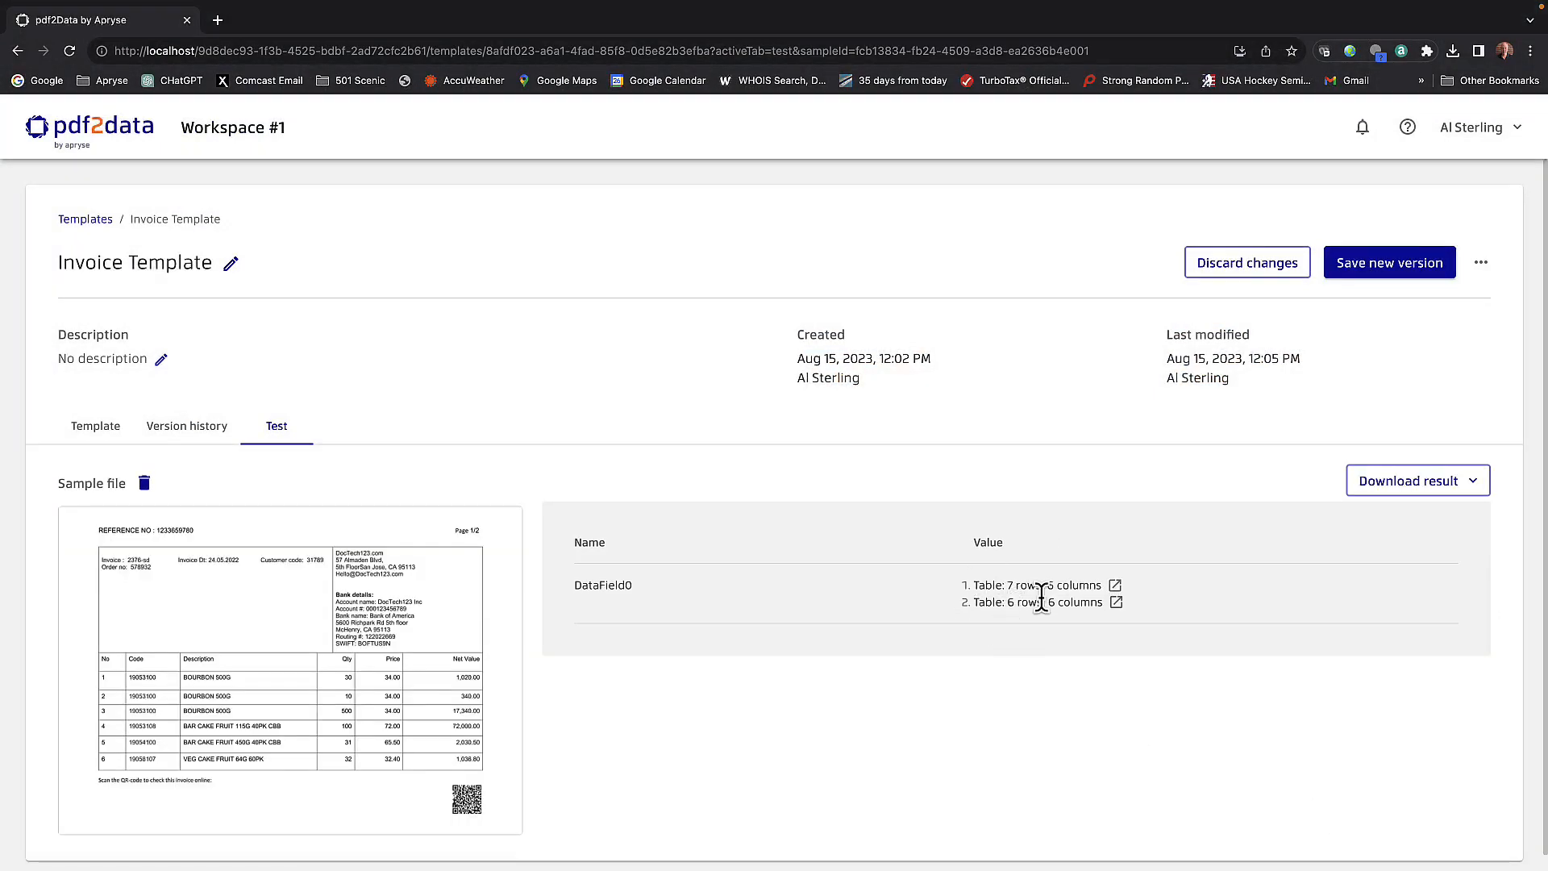
- Download the test result as JSON and open the downloaded file "Invoice Template (3).json" in Visual Studio Code
click(1384, 489)
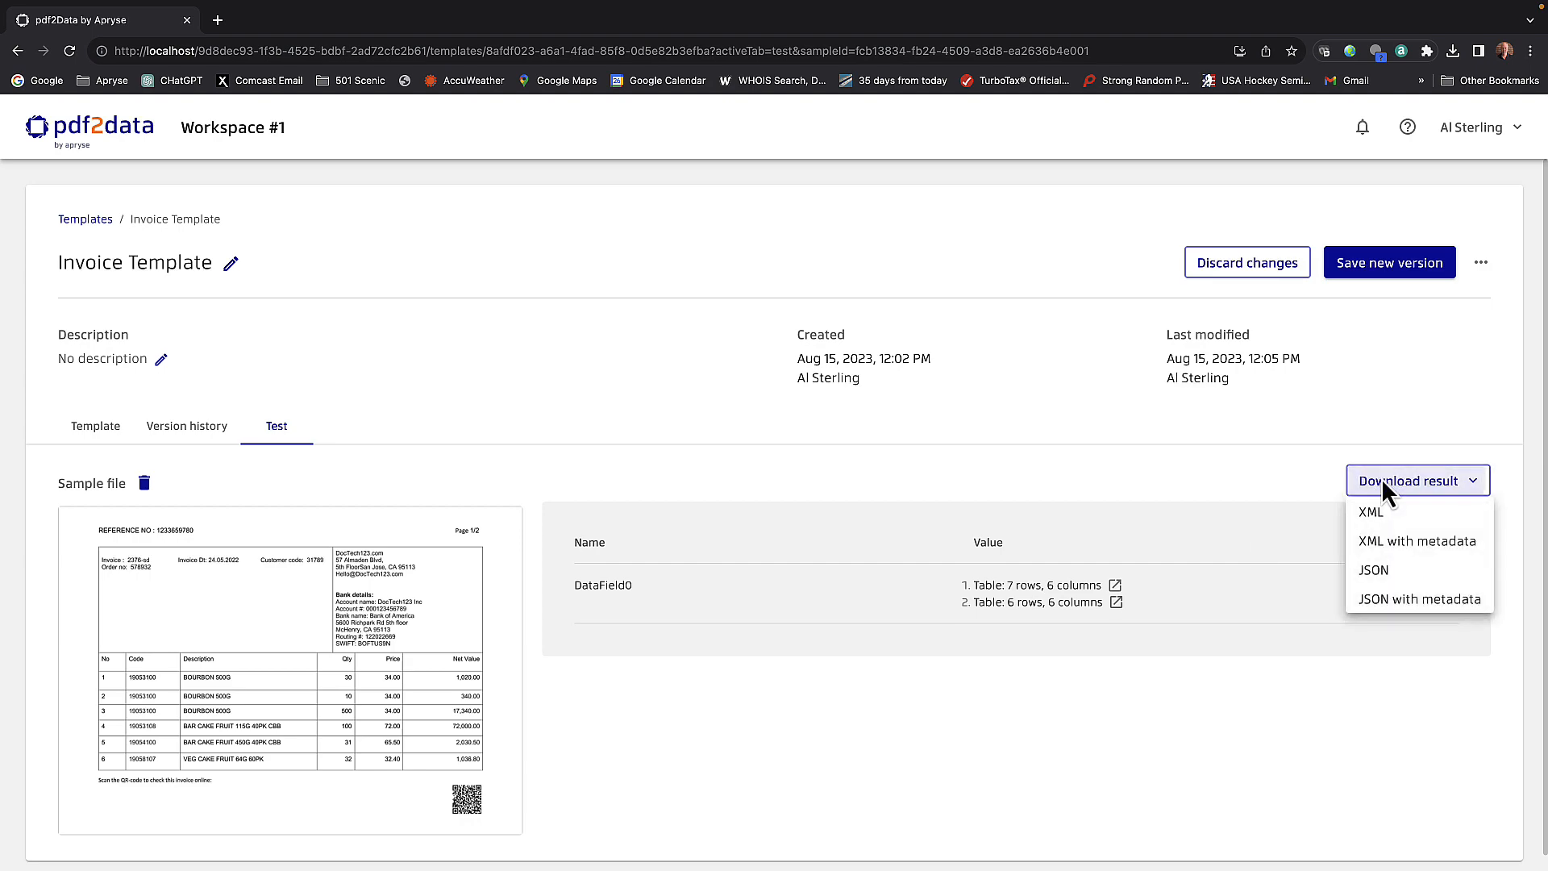
click(1377, 570)
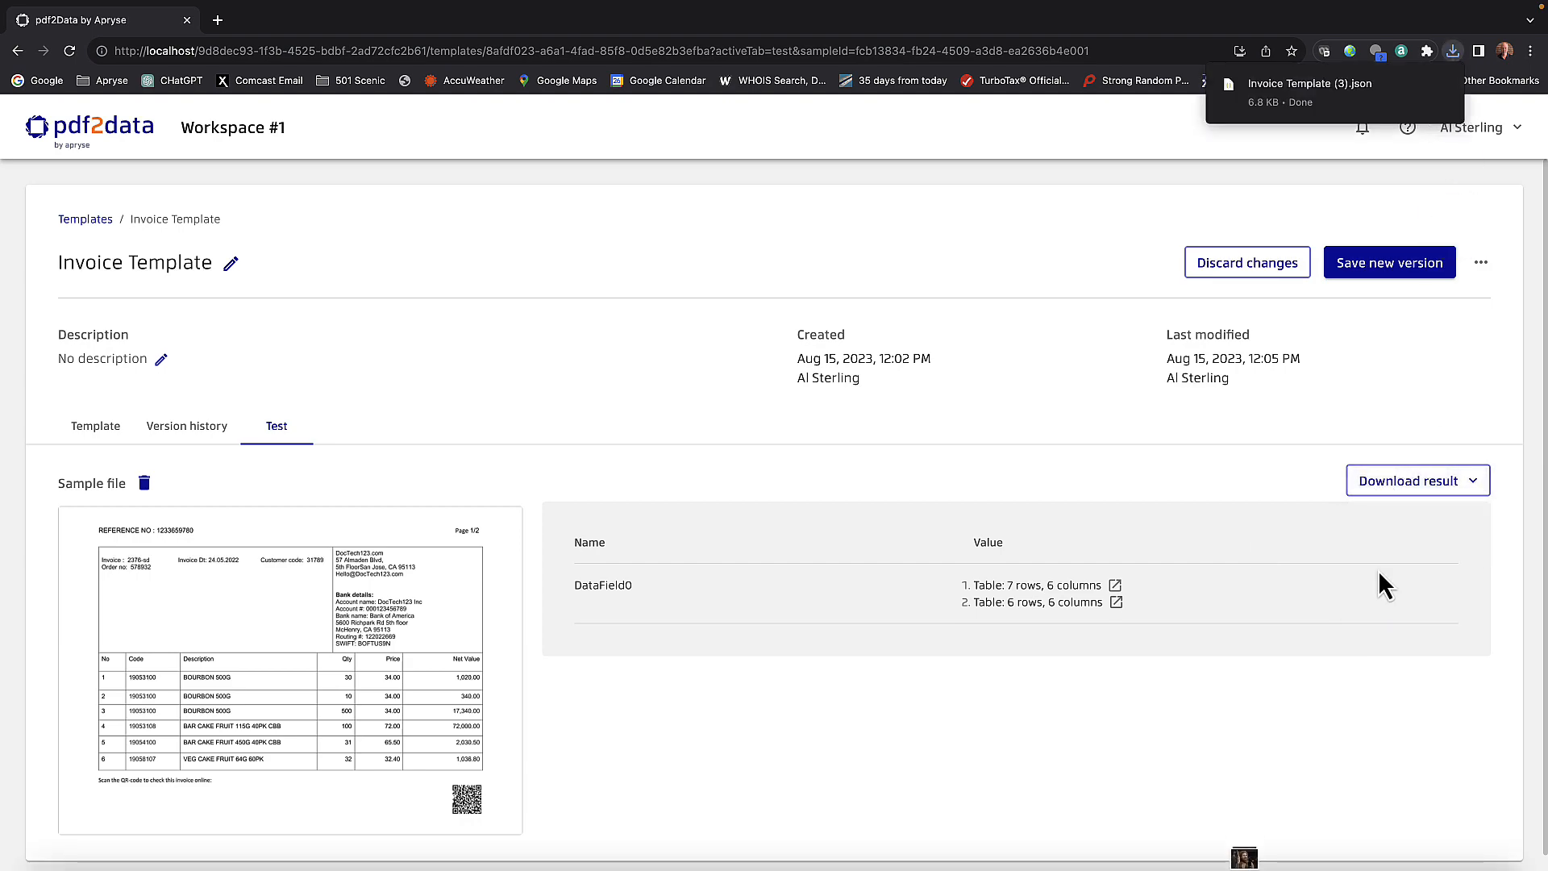
click(1291, 91)
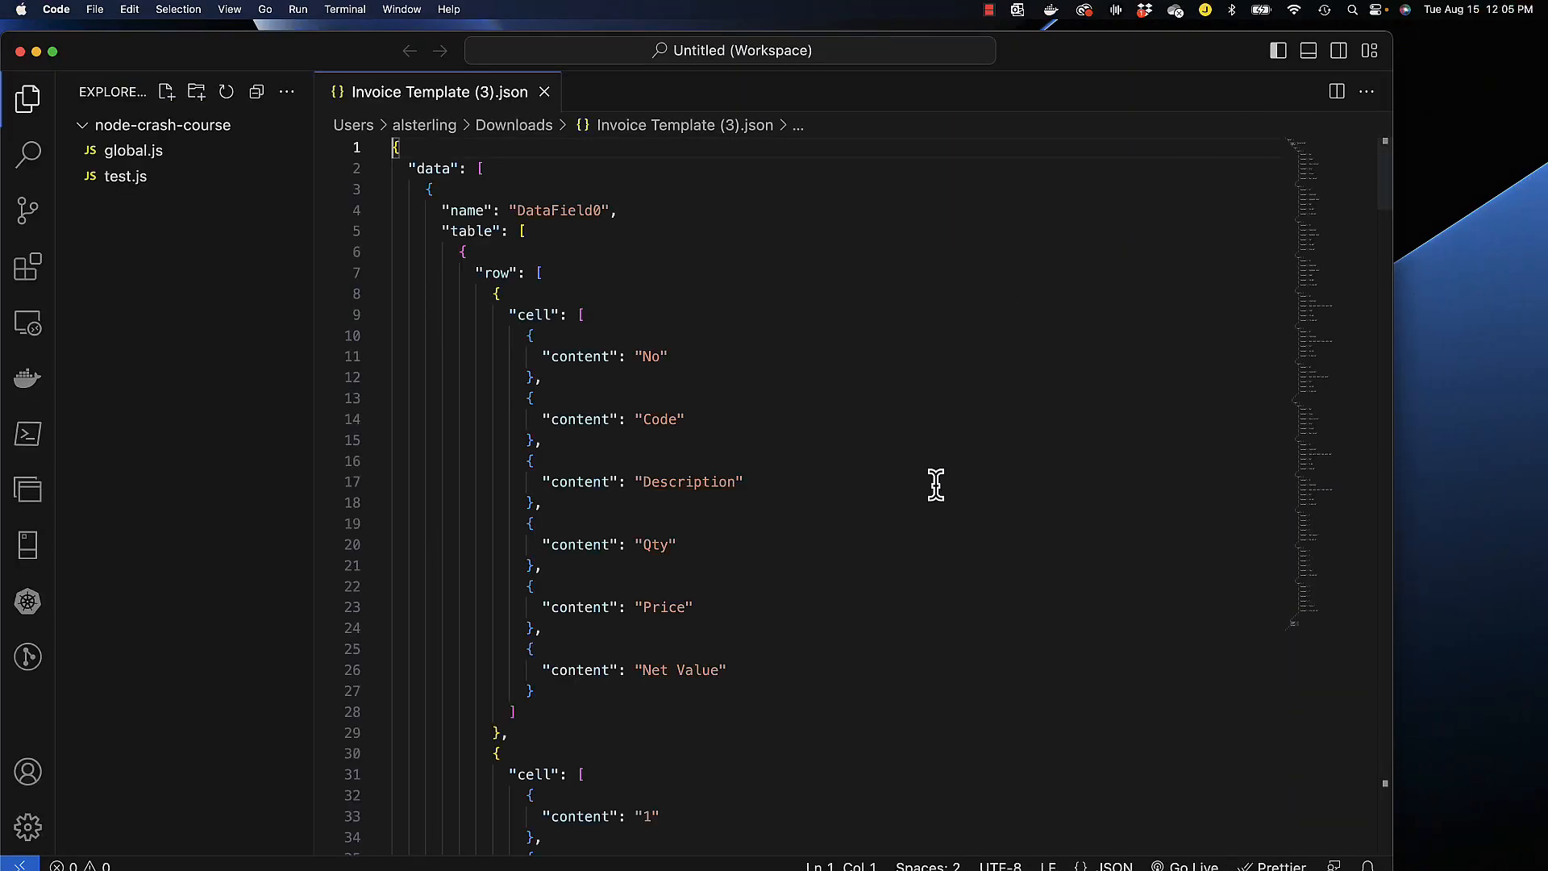
- Review the first table in the JSON, checking its column headers and the cell contents of each item row
scroll(936, 484, down, 3)
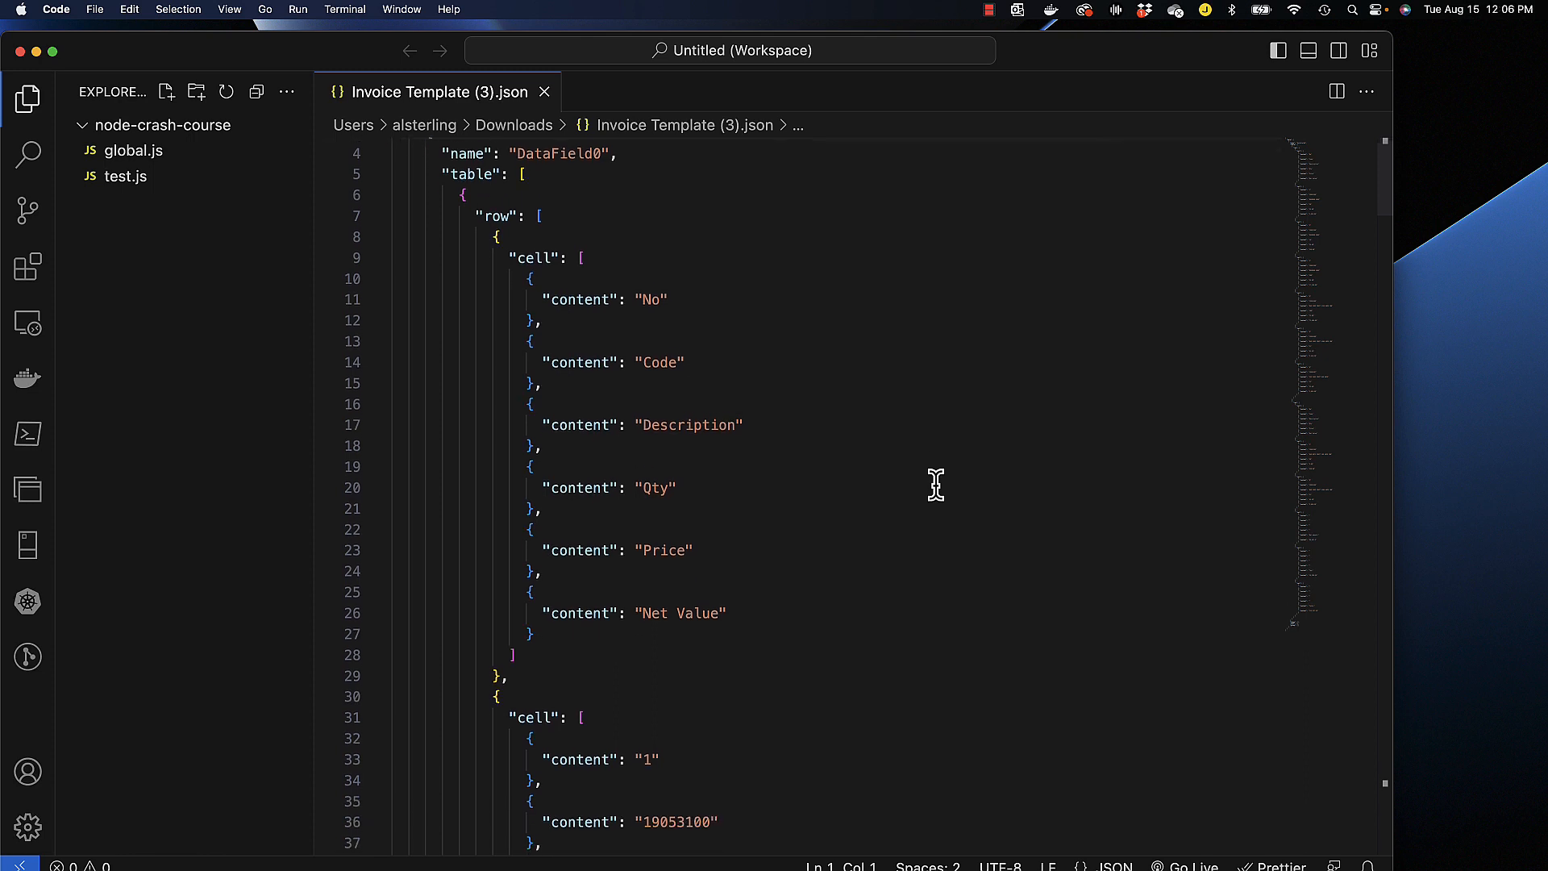
scroll(935, 483, up, 2)
scroll(935, 484, down, 8)
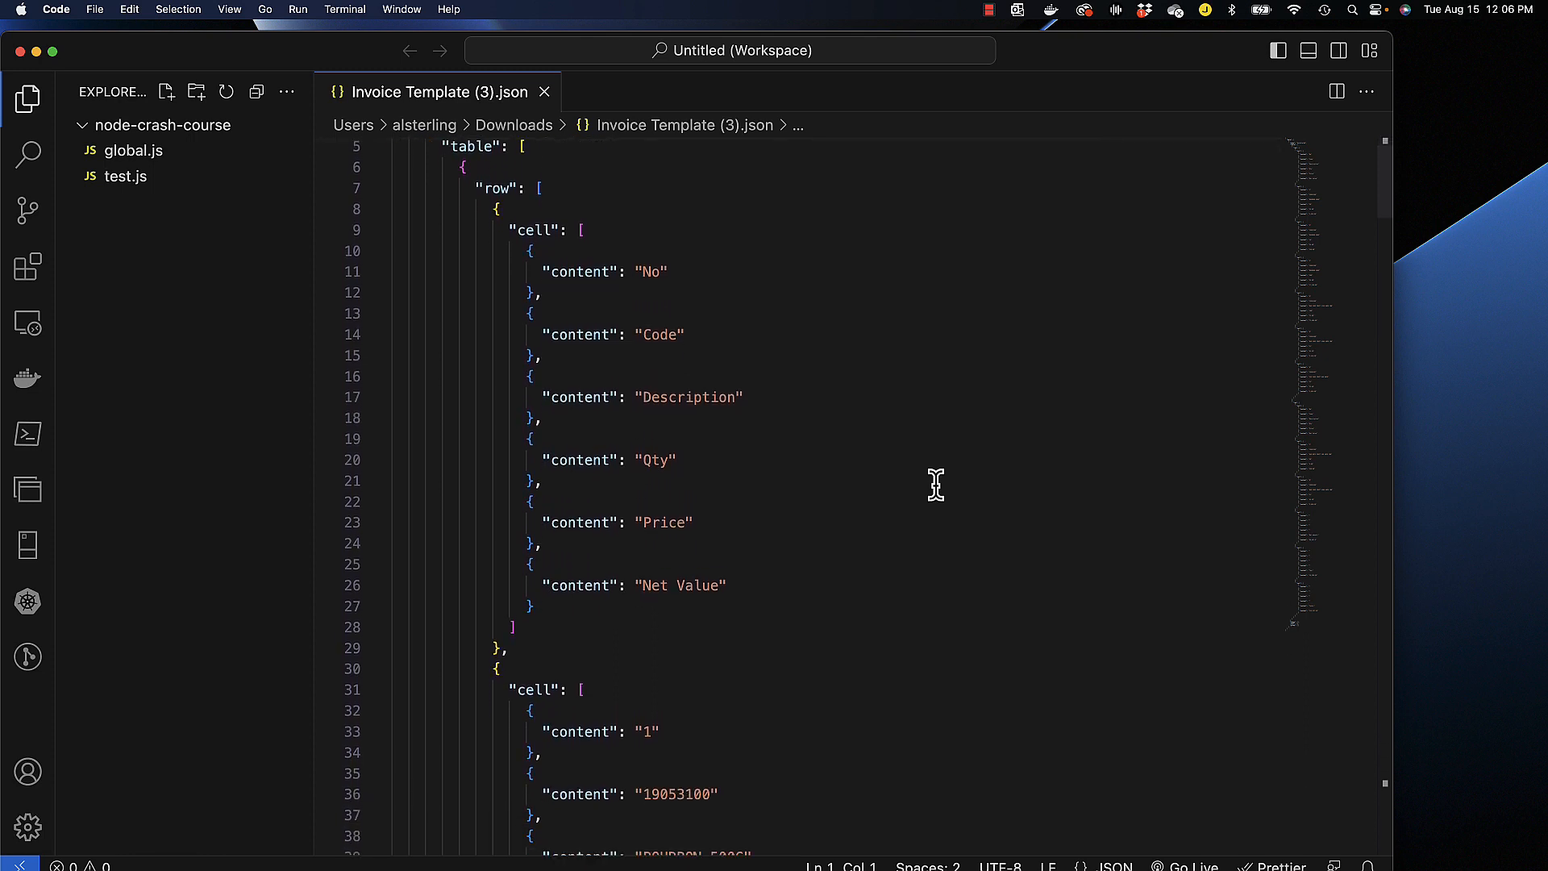
scroll(935, 484, down, 8)
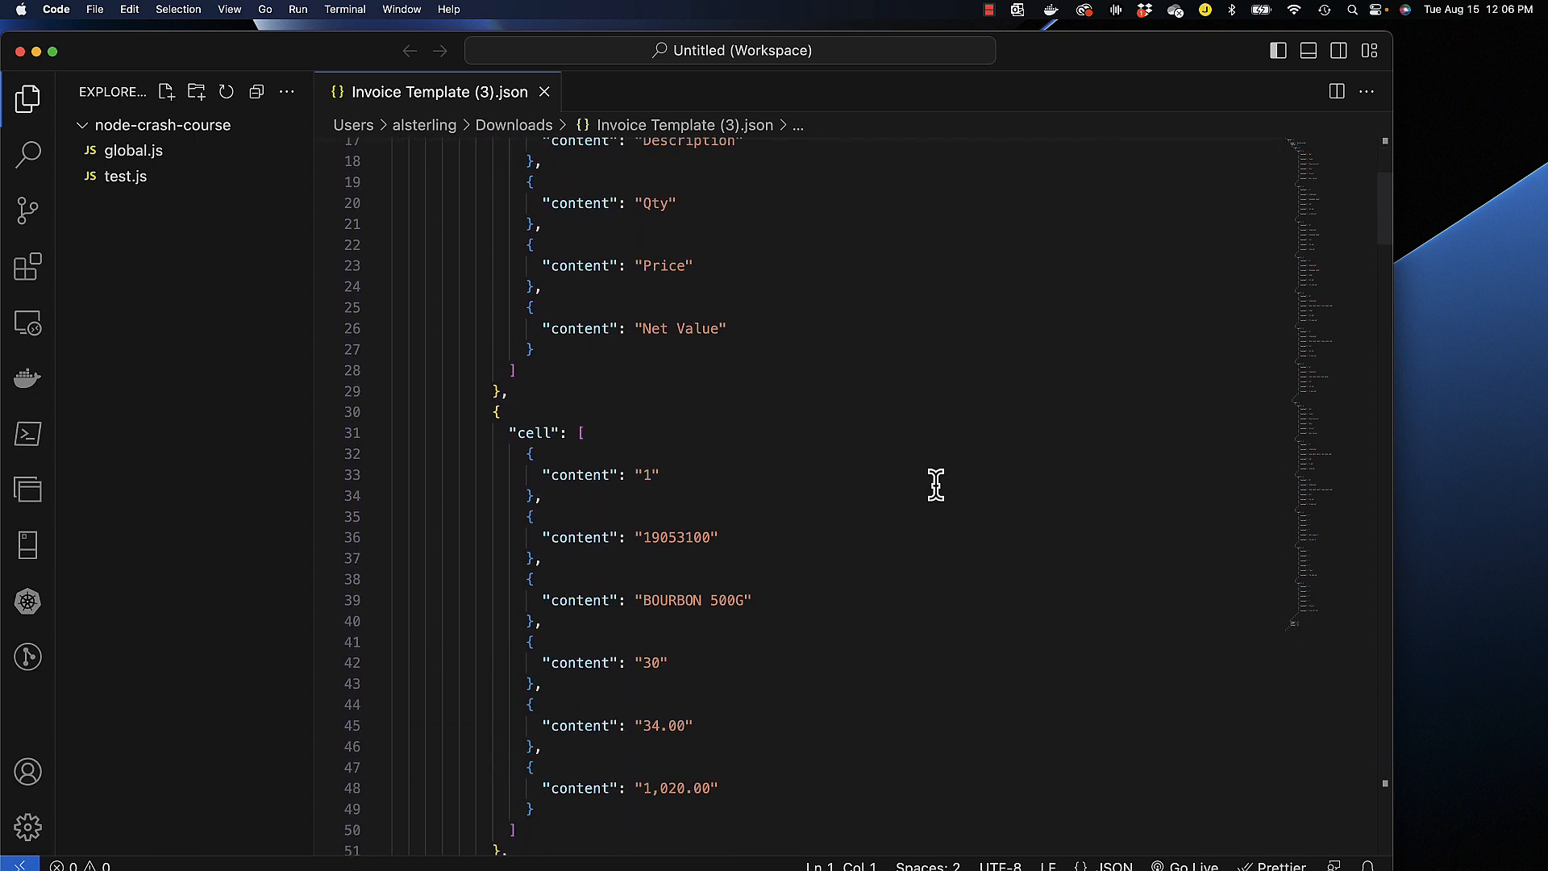
scroll(936, 484, down, 10)
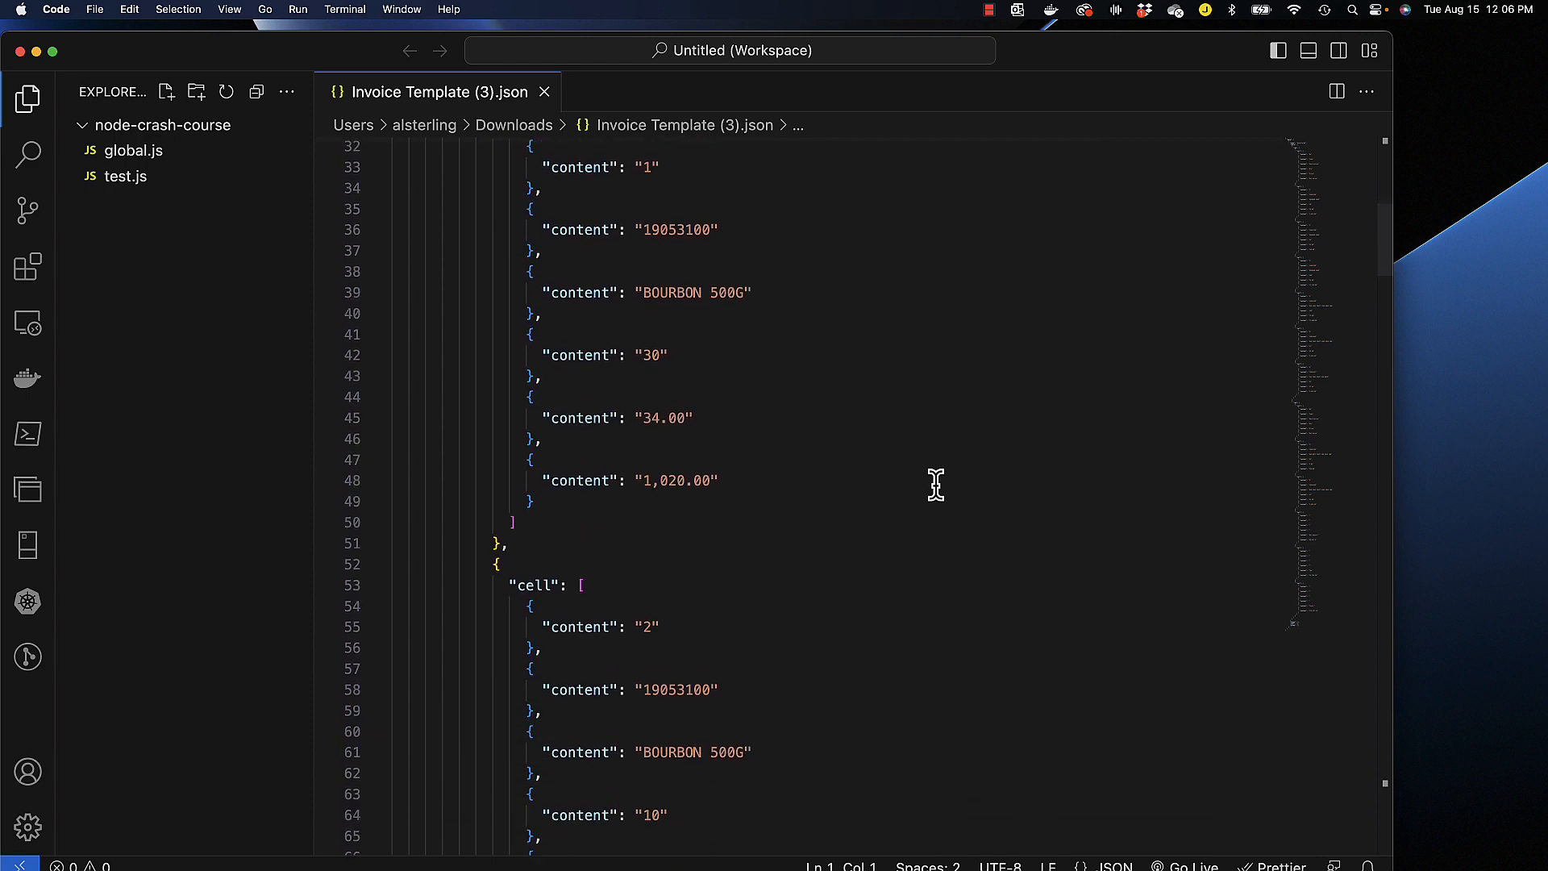
scroll(936, 484, down, 11)
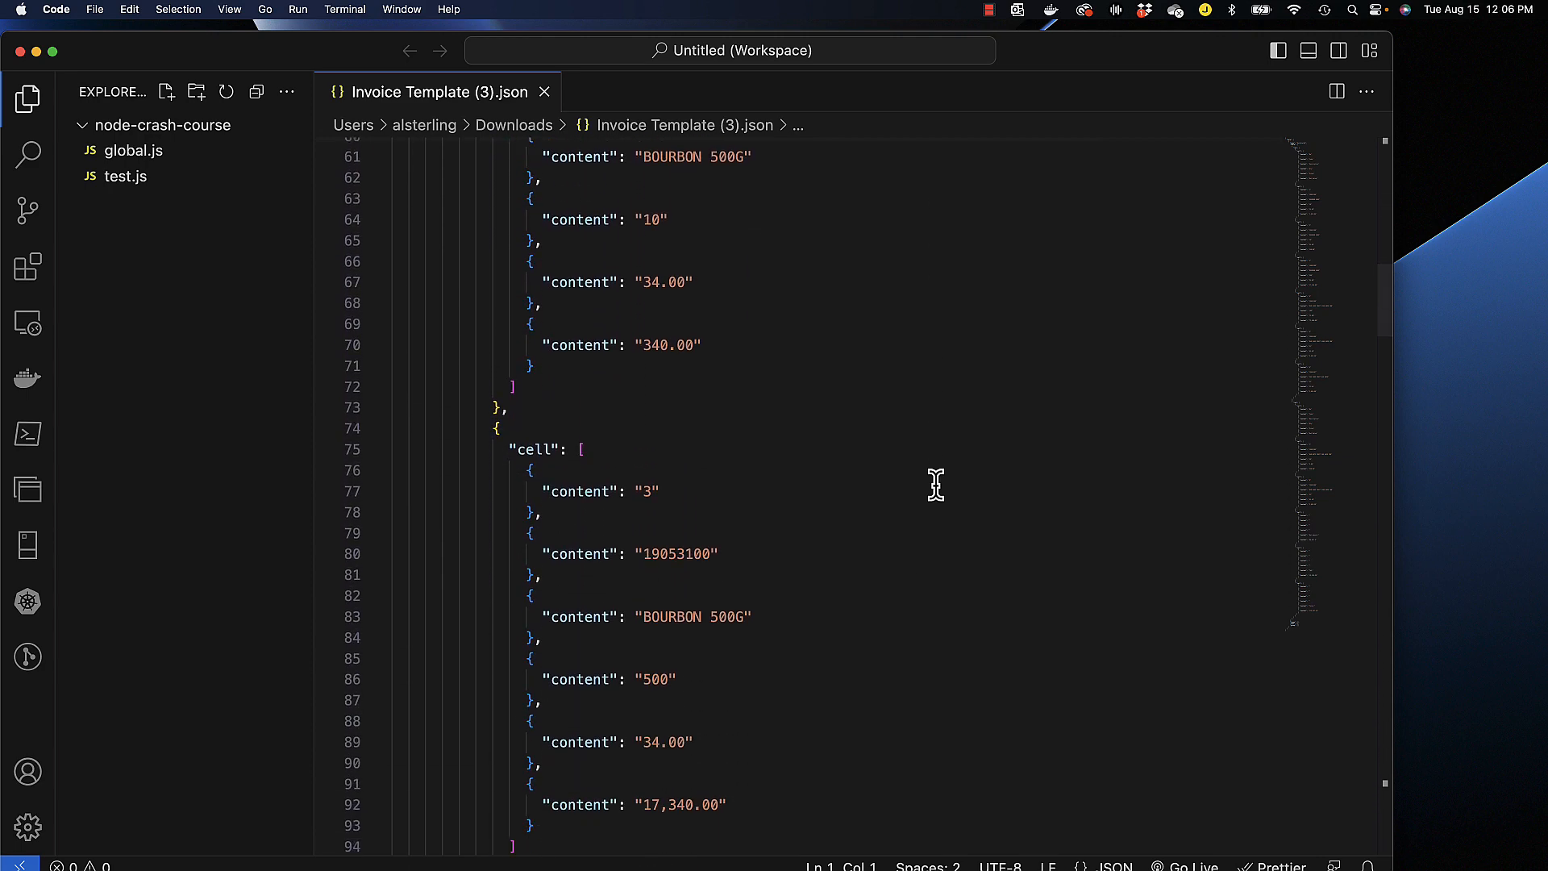
scroll(935, 484, down, 13)
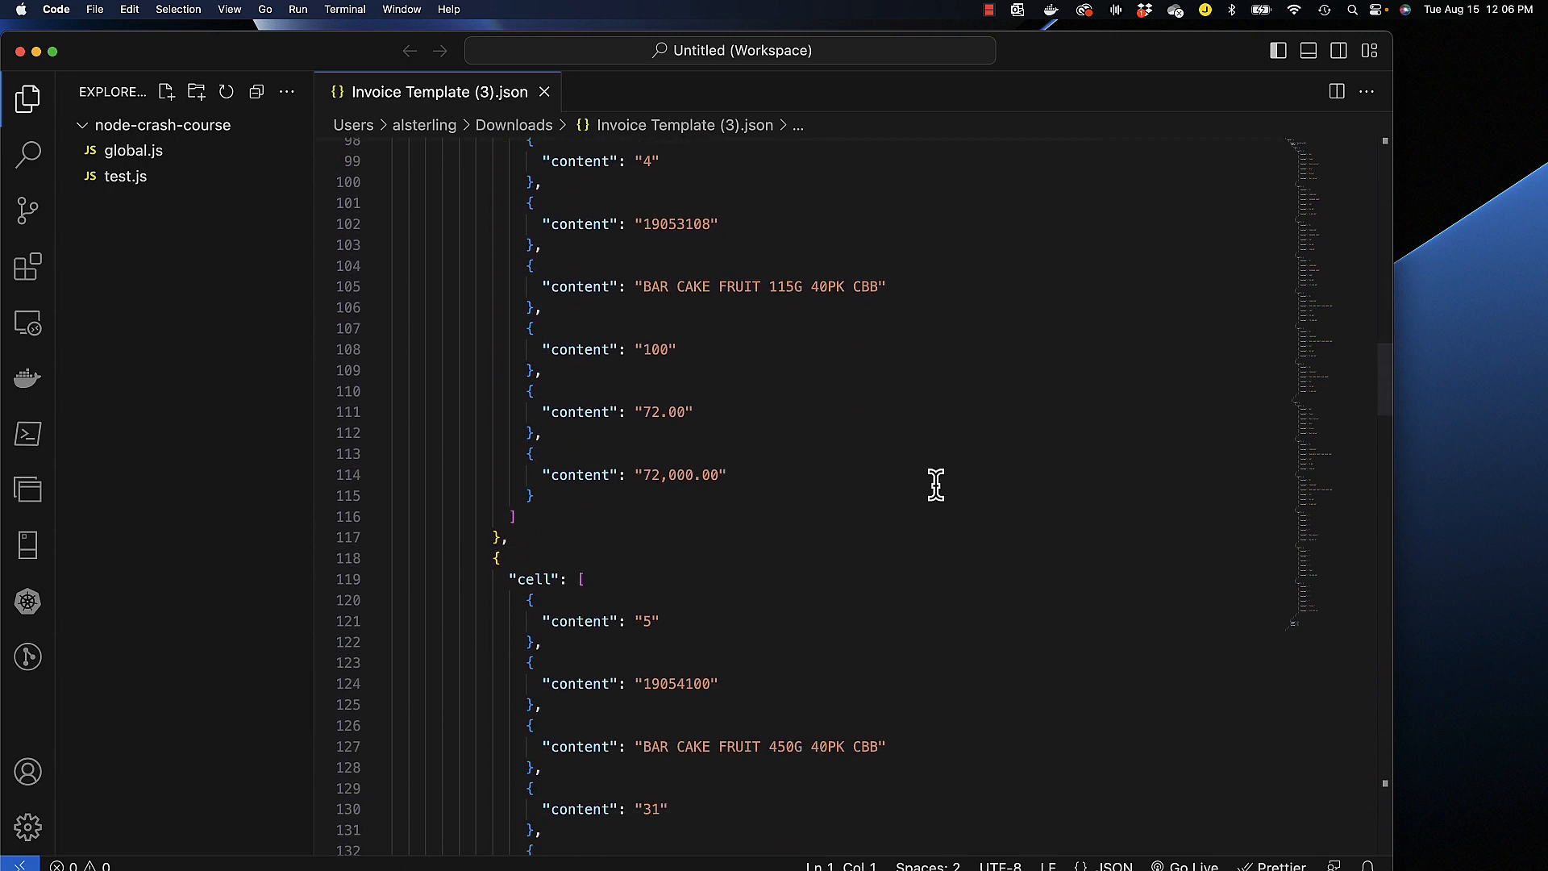
scroll(935, 484, down, 12)
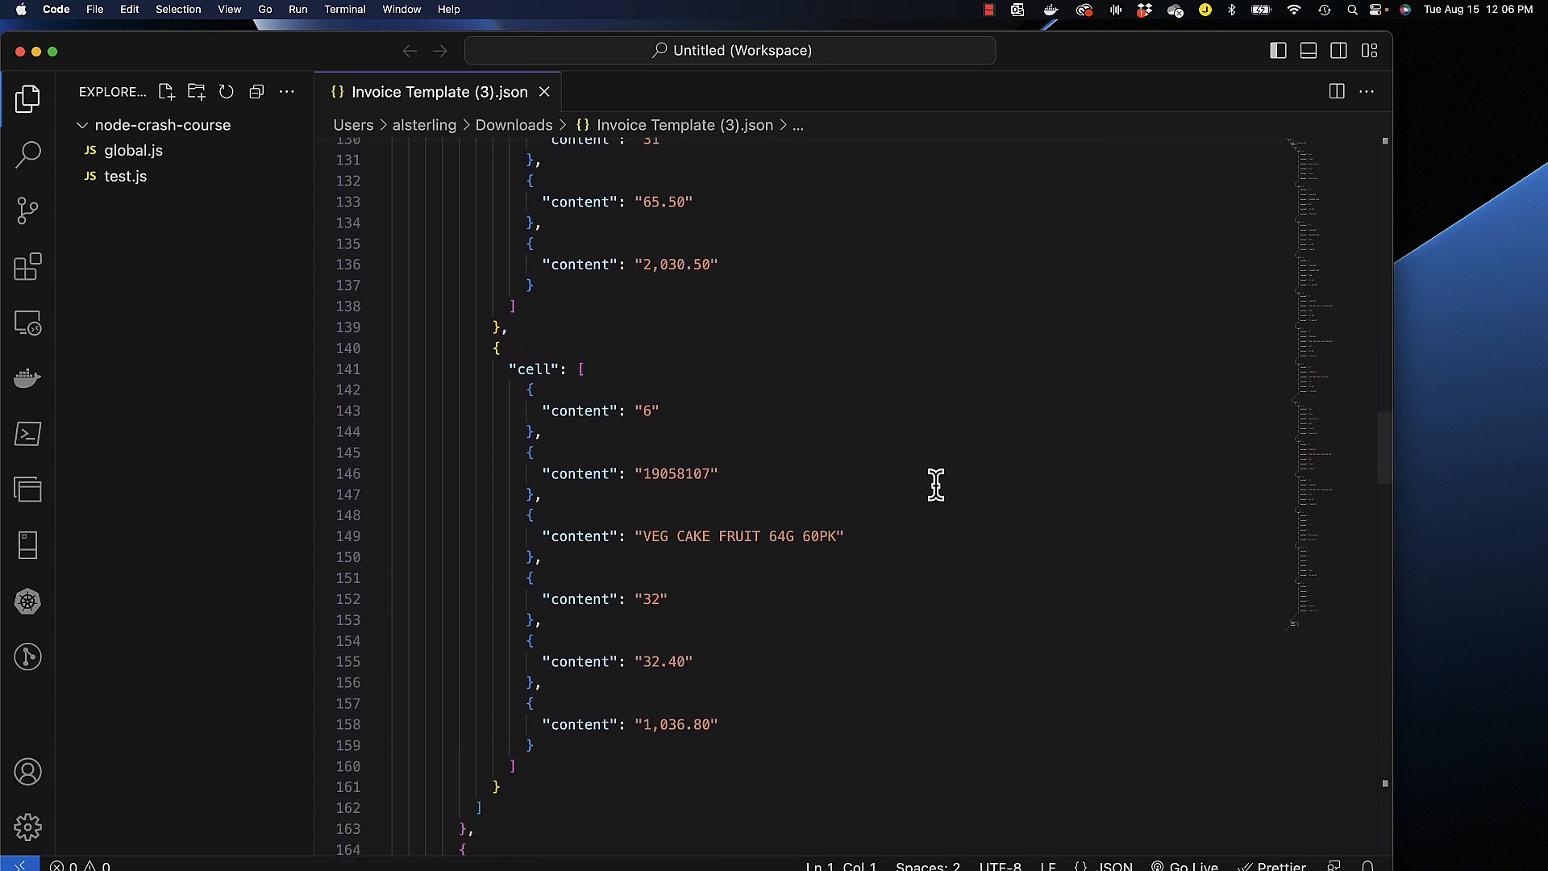
- Review the second table in the JSON, from its column headers and item rows through the net amount, tax and total rows
scroll(935, 484, down, 3)
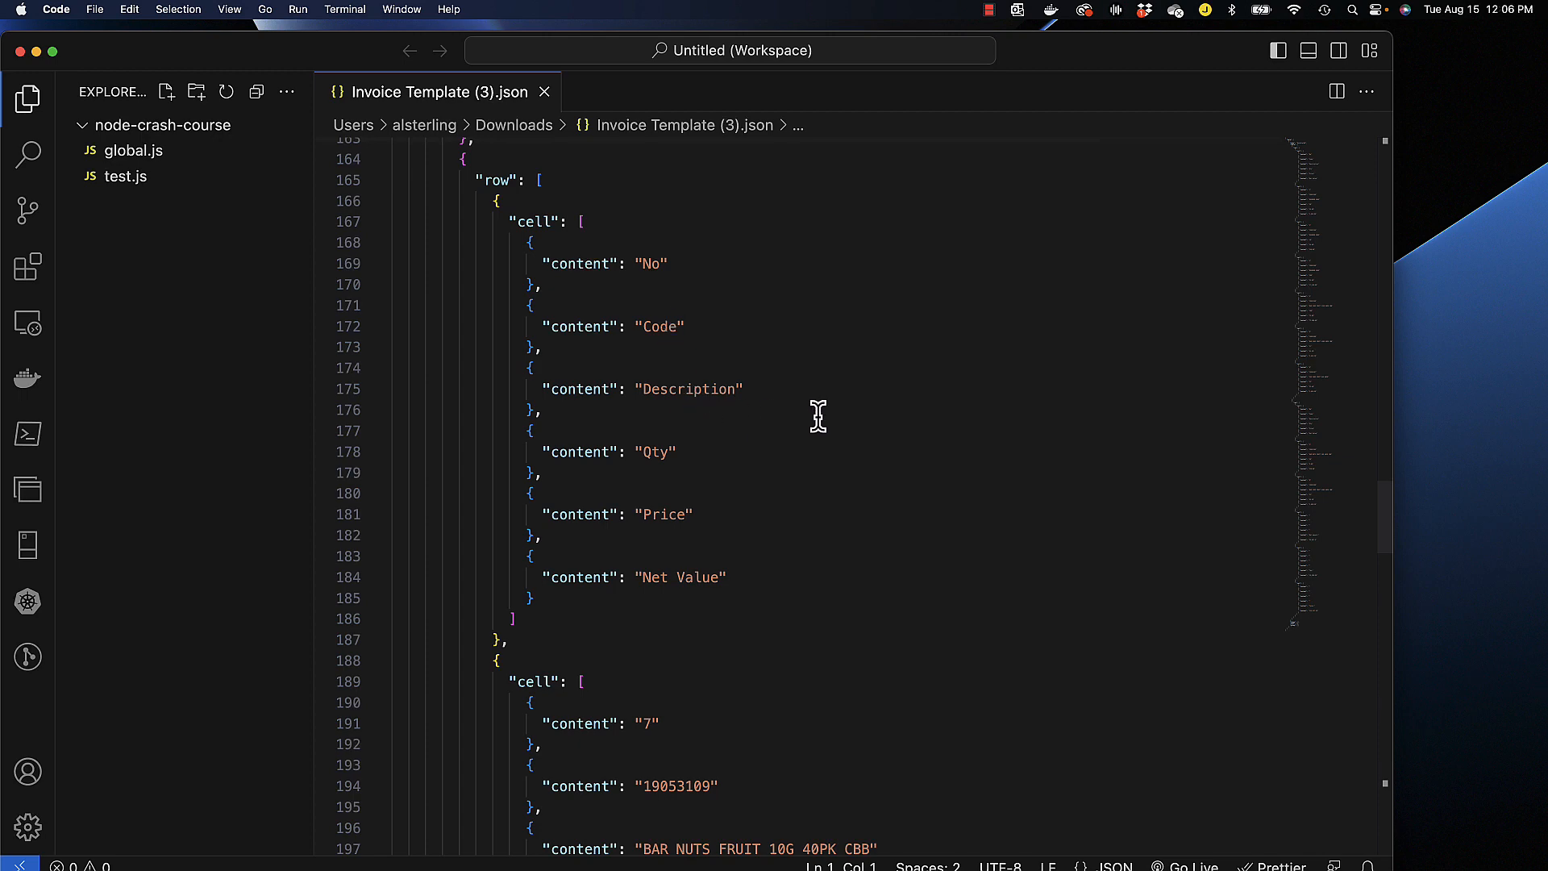
scroll(934, 453, down, 6)
scroll(933, 454, down, 10)
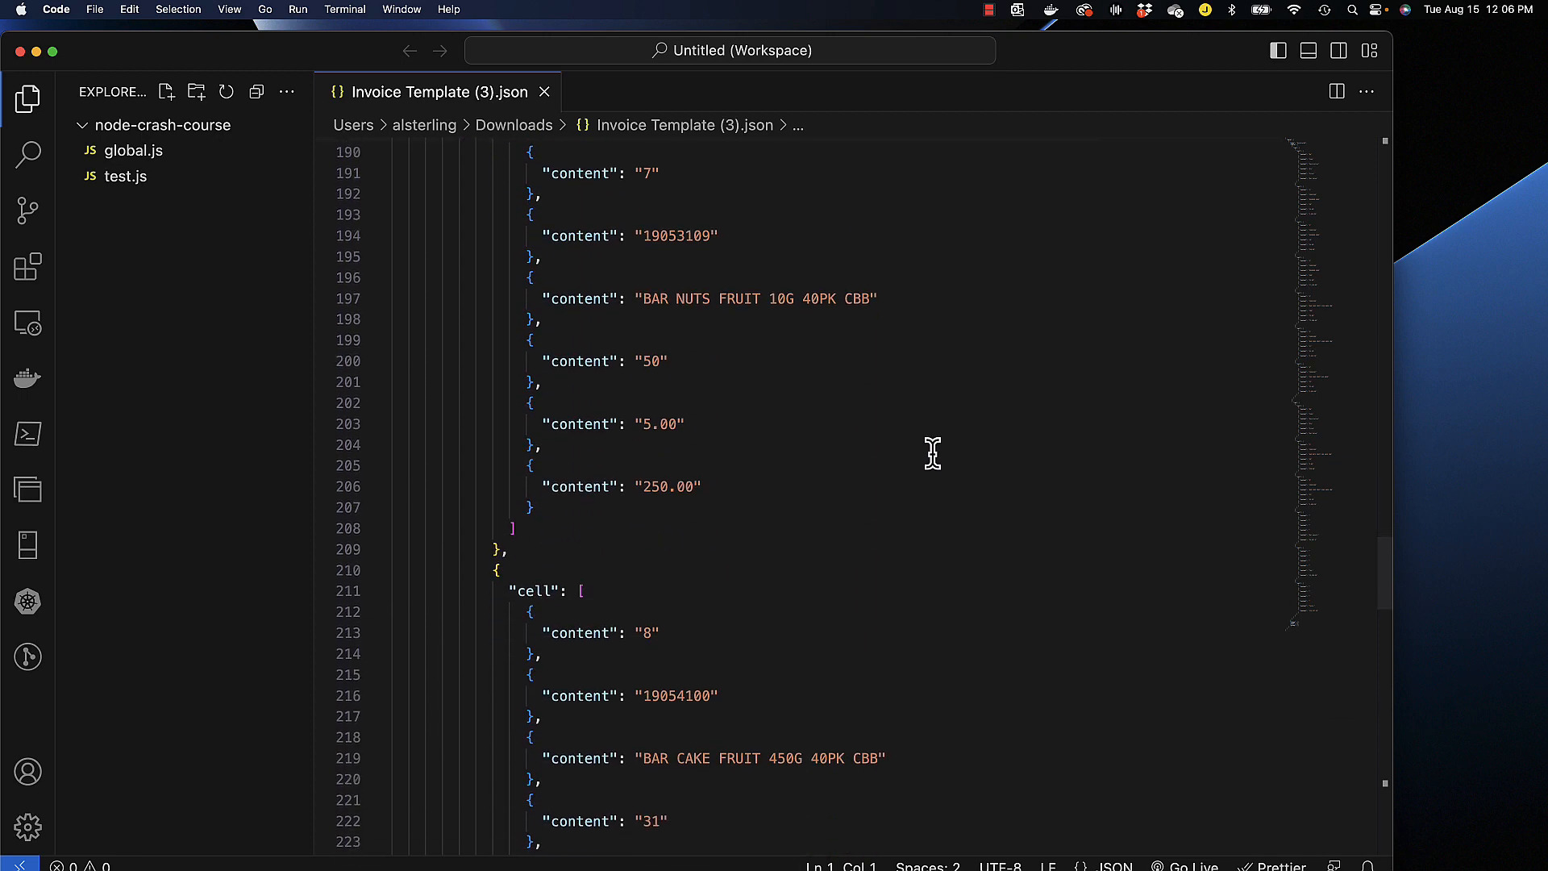
scroll(933, 453, down, 3)
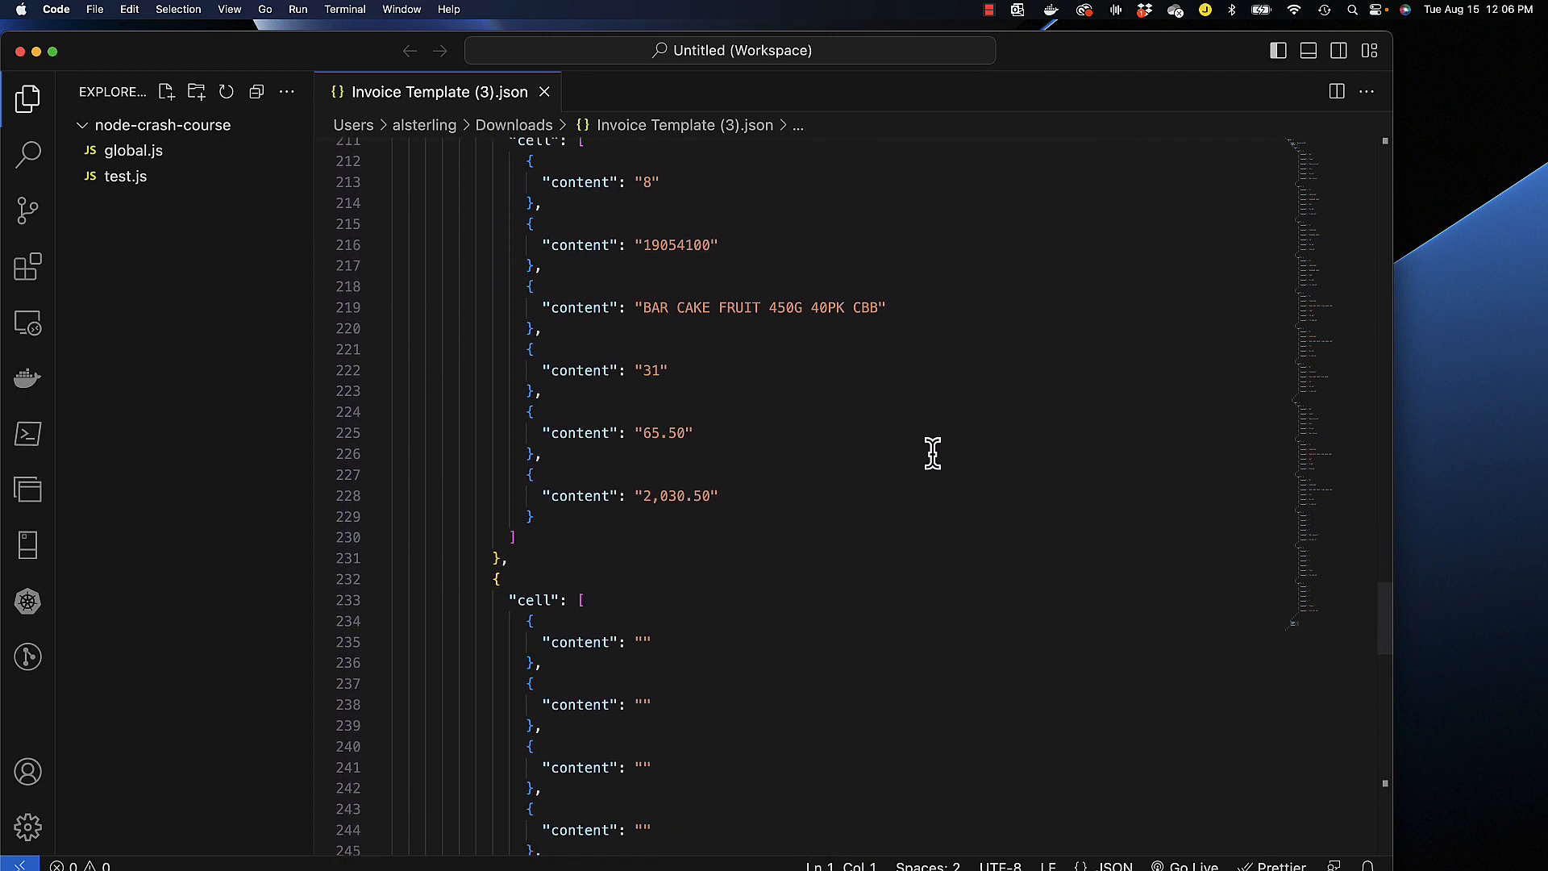
scroll(933, 453, down, 7)
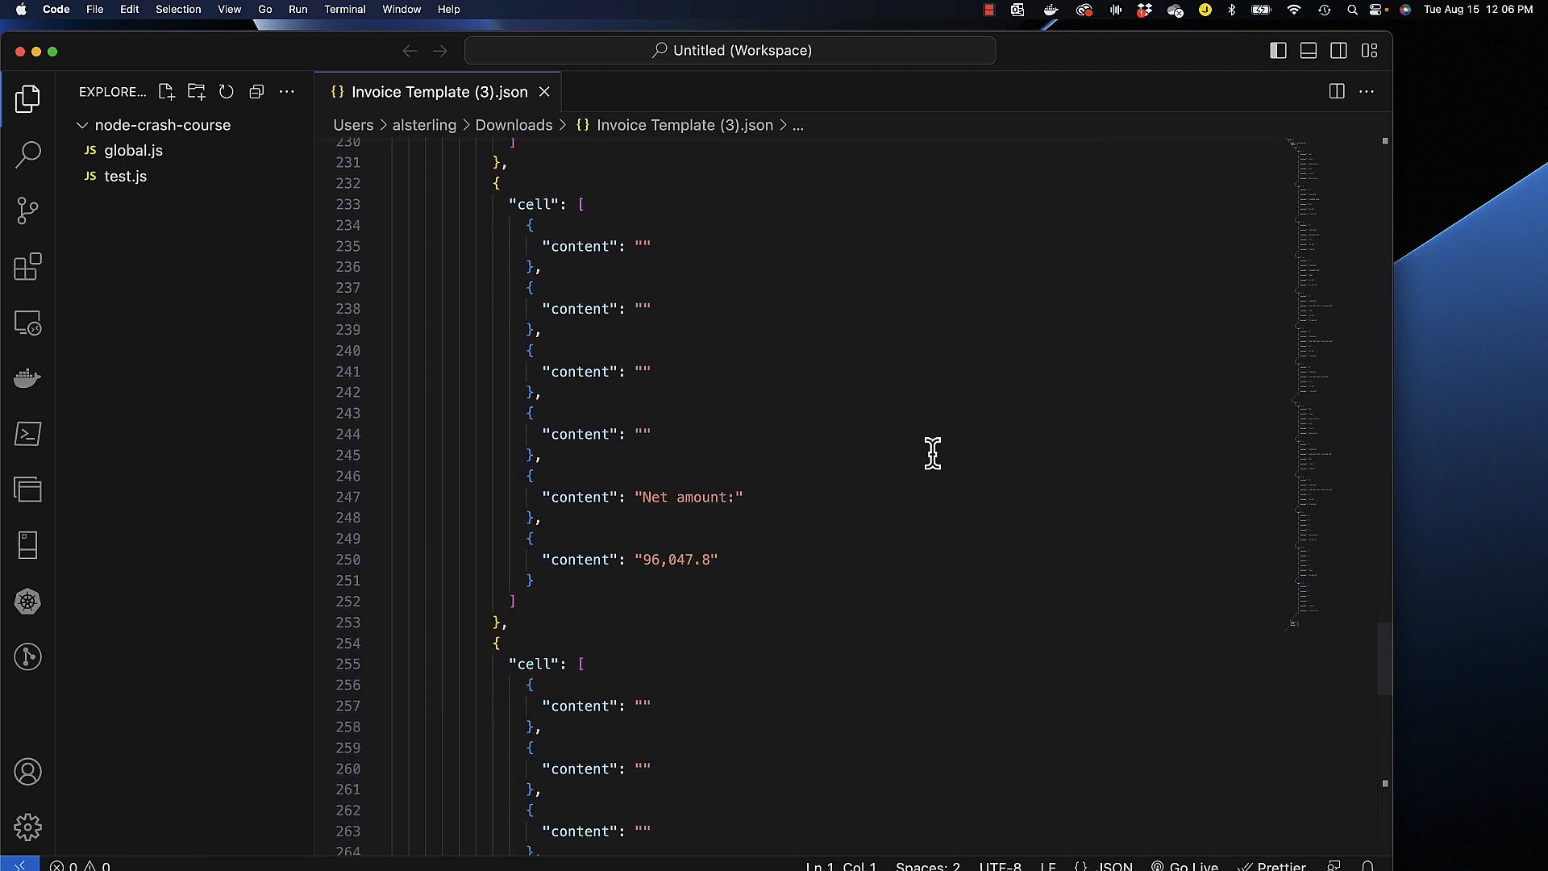
scroll(933, 453, down, 2)
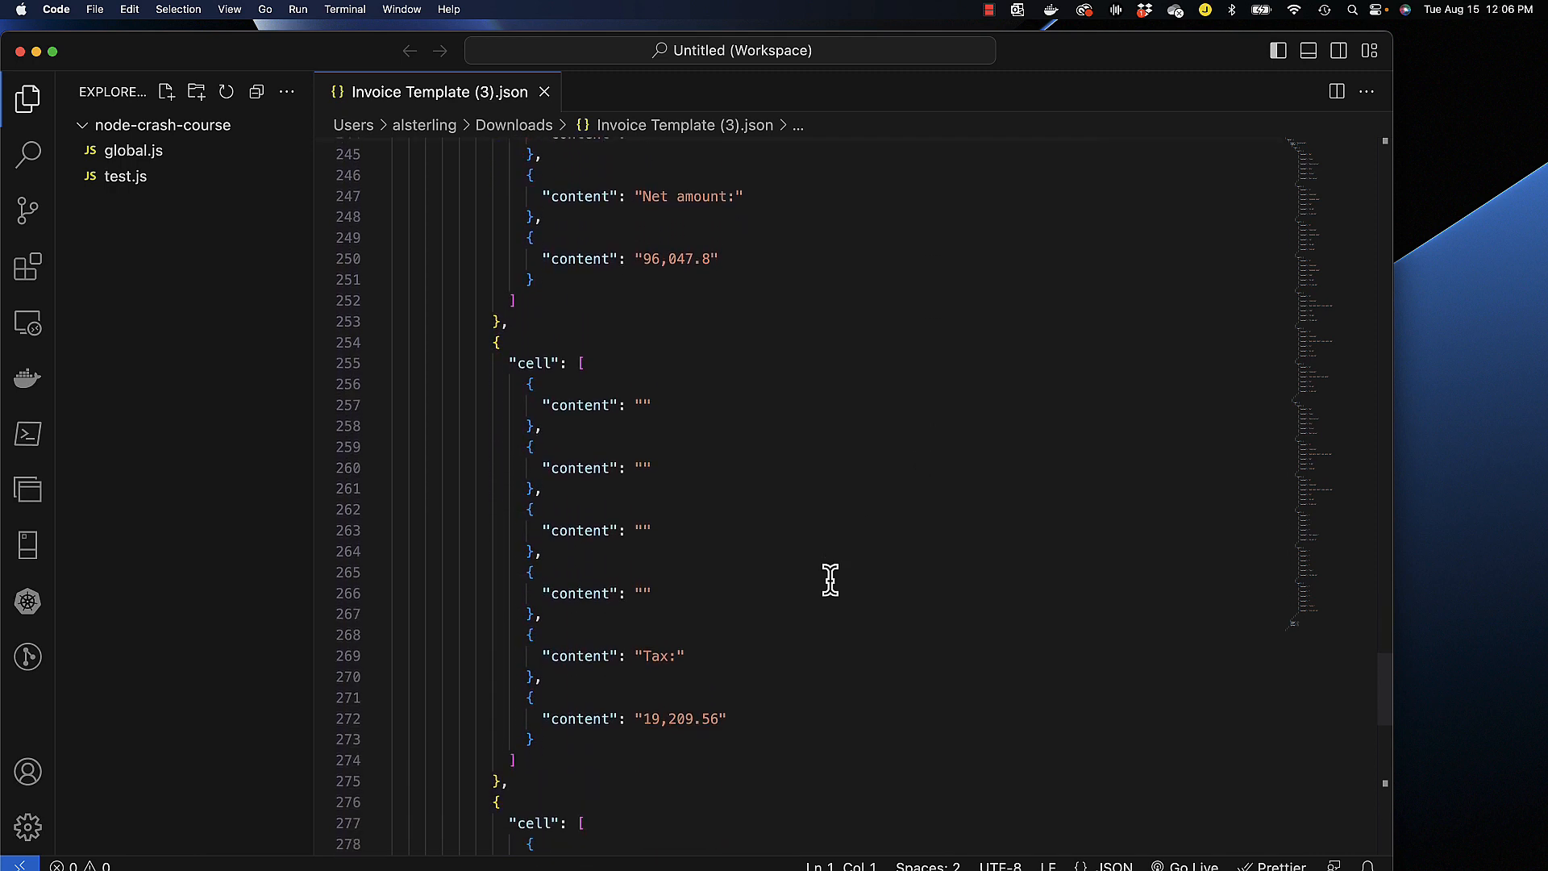
scroll(807, 698, down, 9)
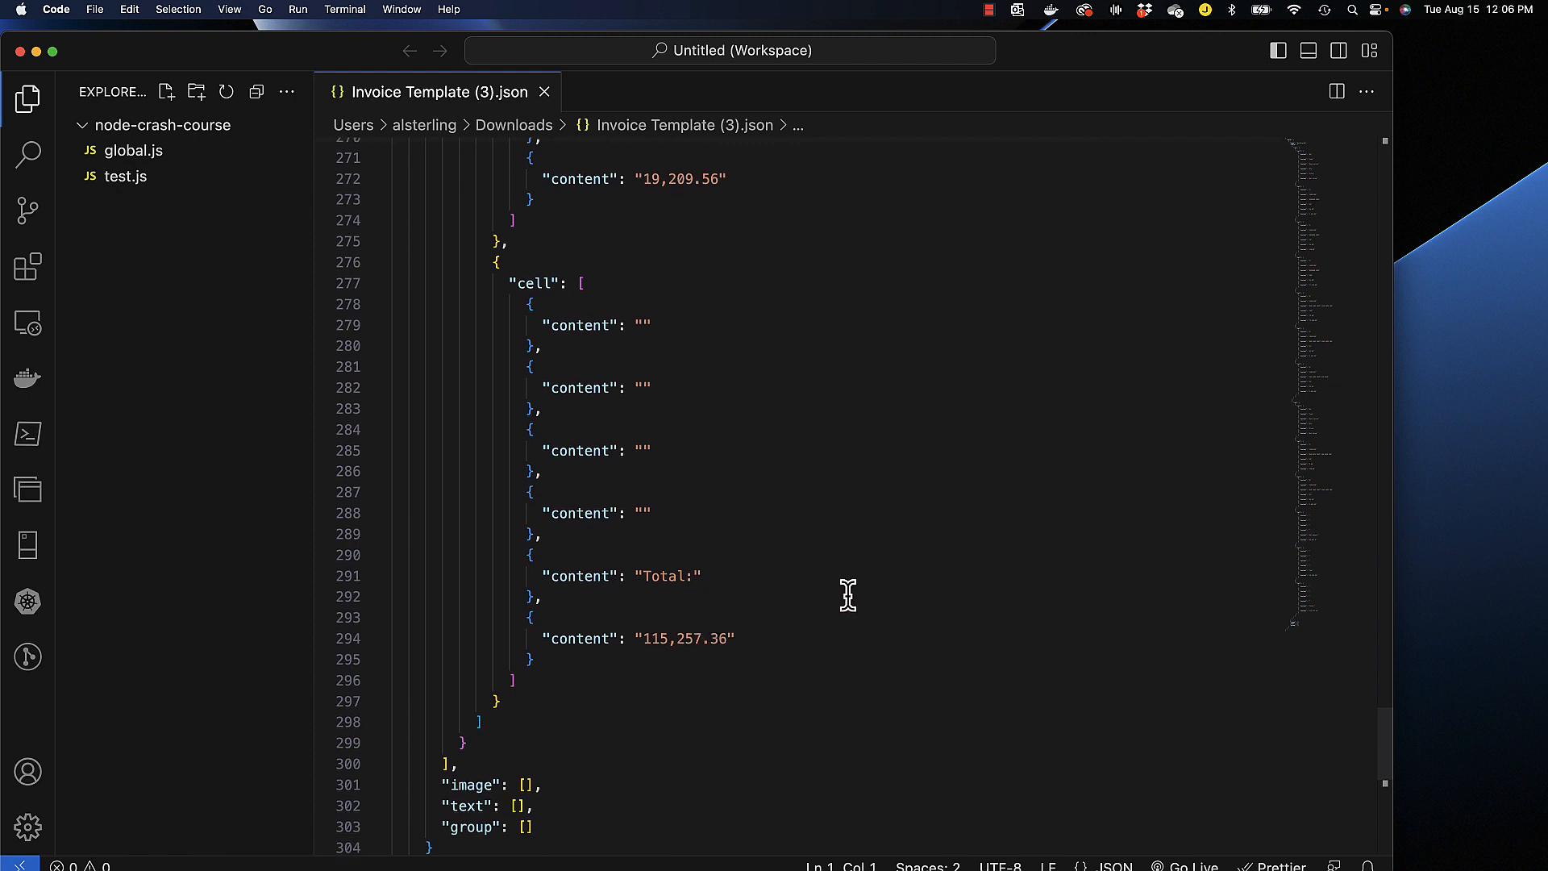
scroll(847, 594, down, 8)
scroll(848, 595, up, 1)
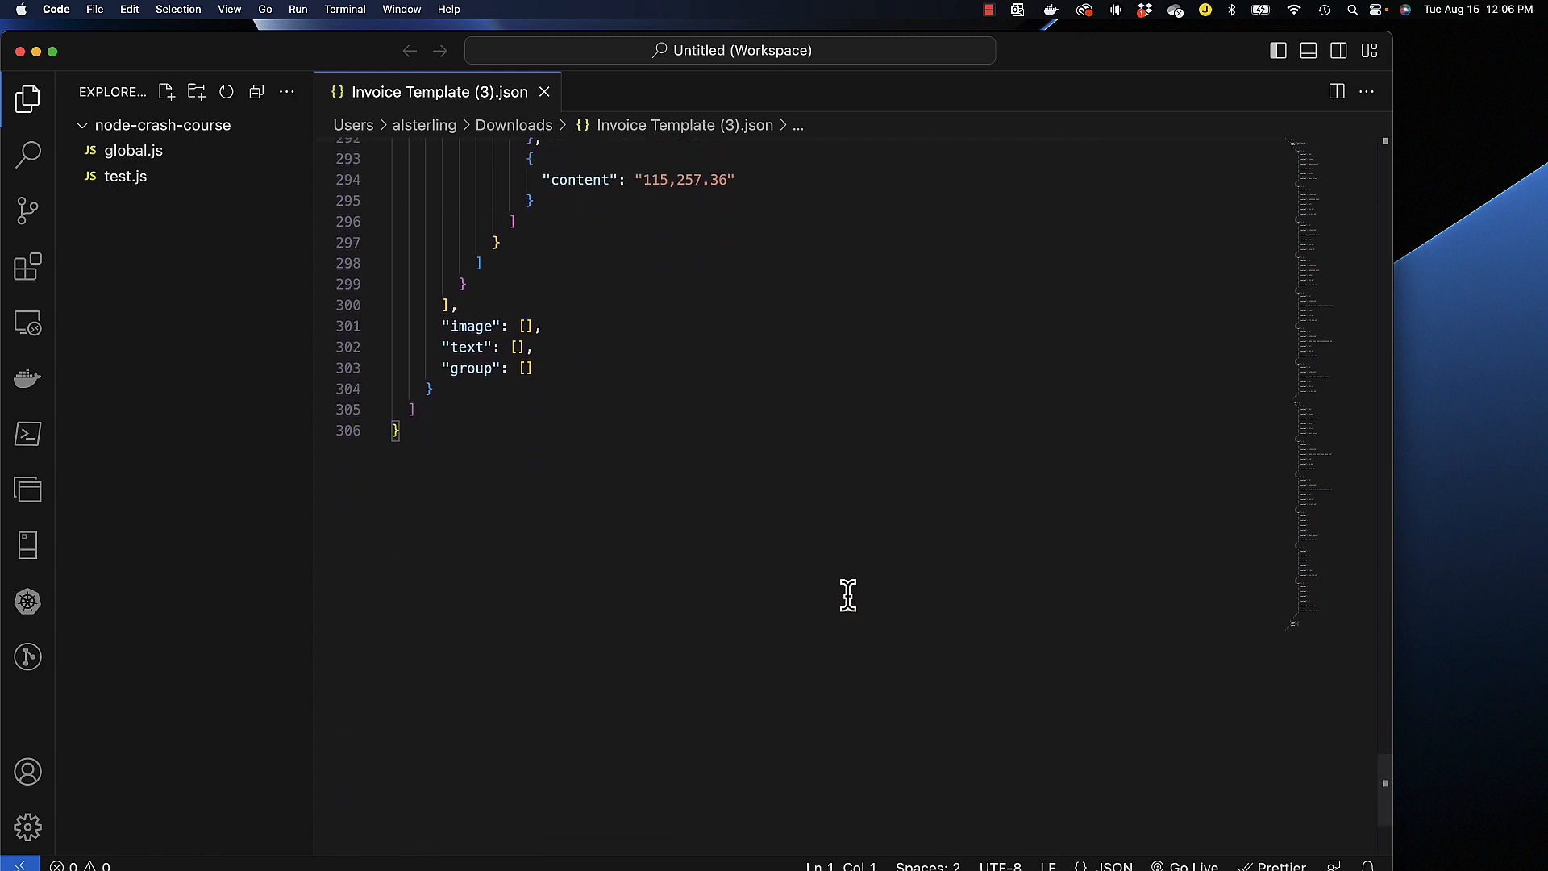